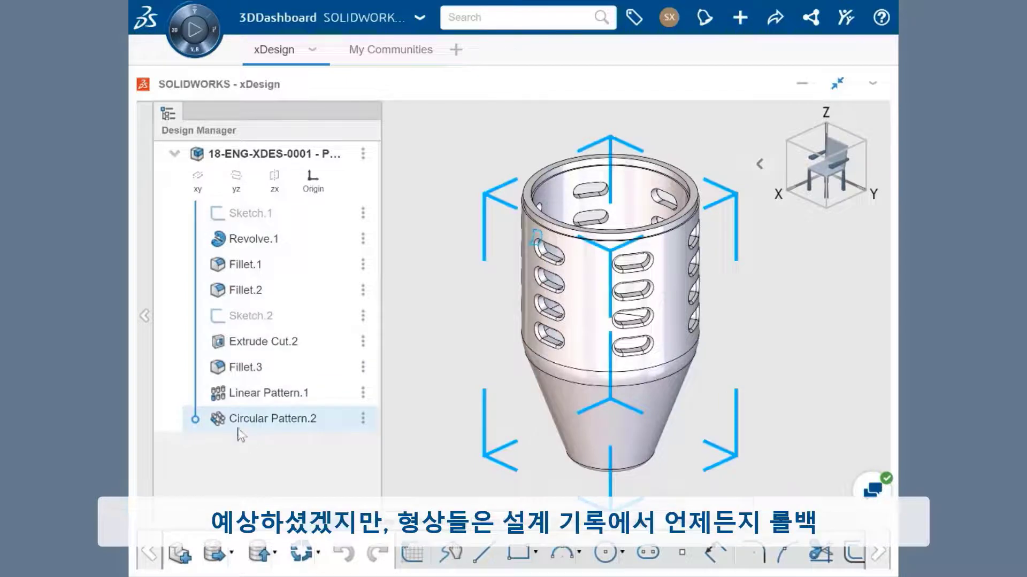
Roll the design history back to Extrude Cut.2 and suppress Fillet.2
{"action": "left_click_drag", "start_coordinate": [196, 421], "coordinate": [202, 343]}
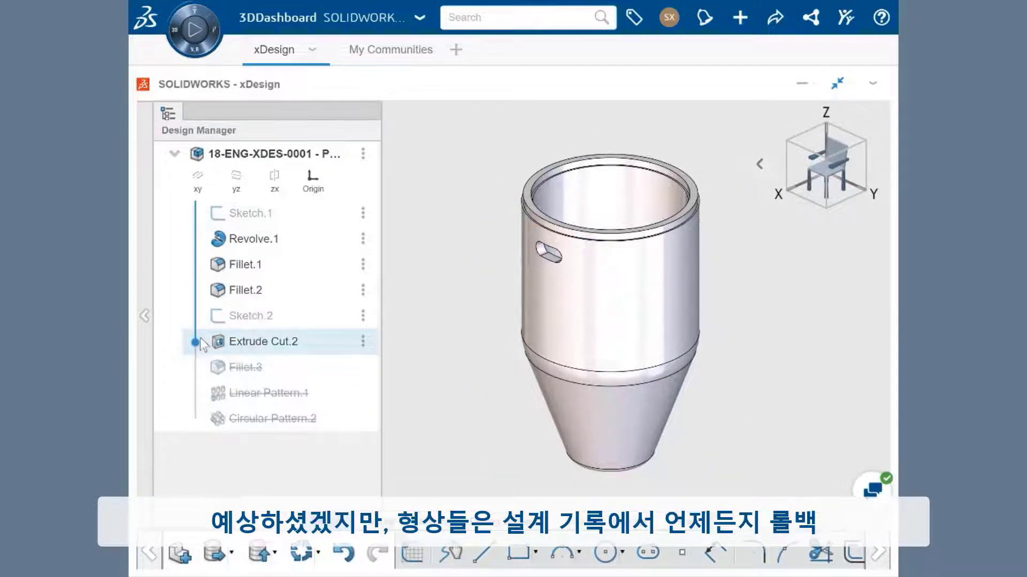
{"action": "left_click", "coordinate": [364, 291]}
{"action": "left_click", "coordinate": [362, 292]}
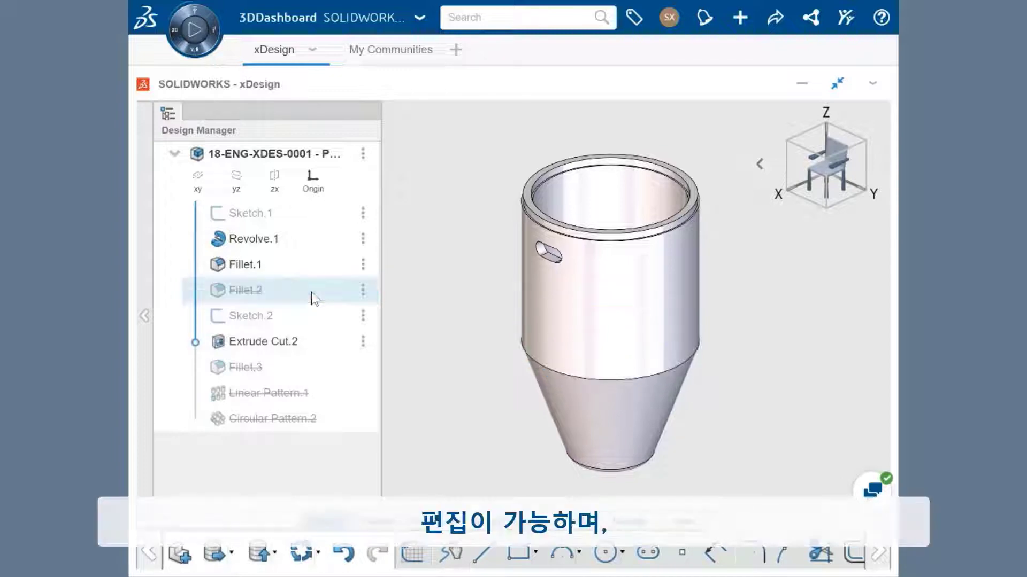
Edit Sketch.2 to set the slot's length to 15 mm, and roll the history forward to Circular Pattern.2
{"action": "left_click", "coordinate": [284, 317]}
{"action": "left_click", "coordinate": [346, 284]}
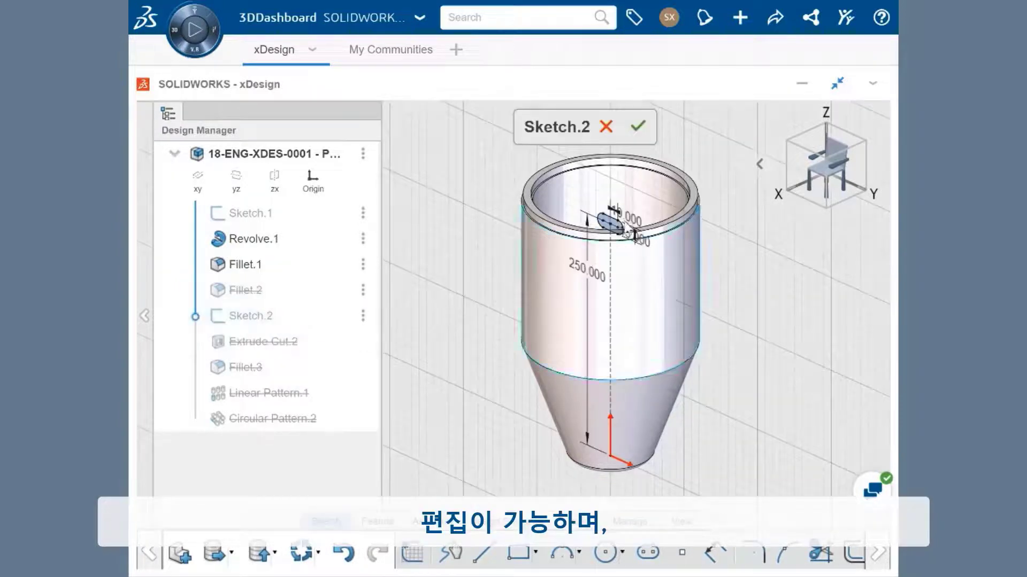
{"action": "double_click", "coordinate": [620, 217]}
{"action": "type", "text": "15"}
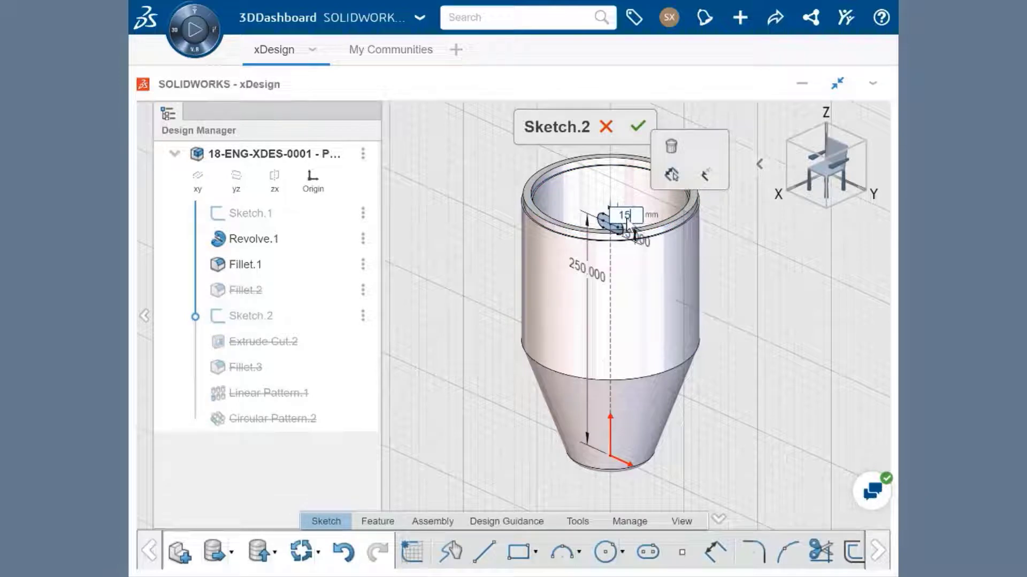
{"action": "key", "text": "Return"}
{"action": "left_click", "coordinate": [638, 127]}
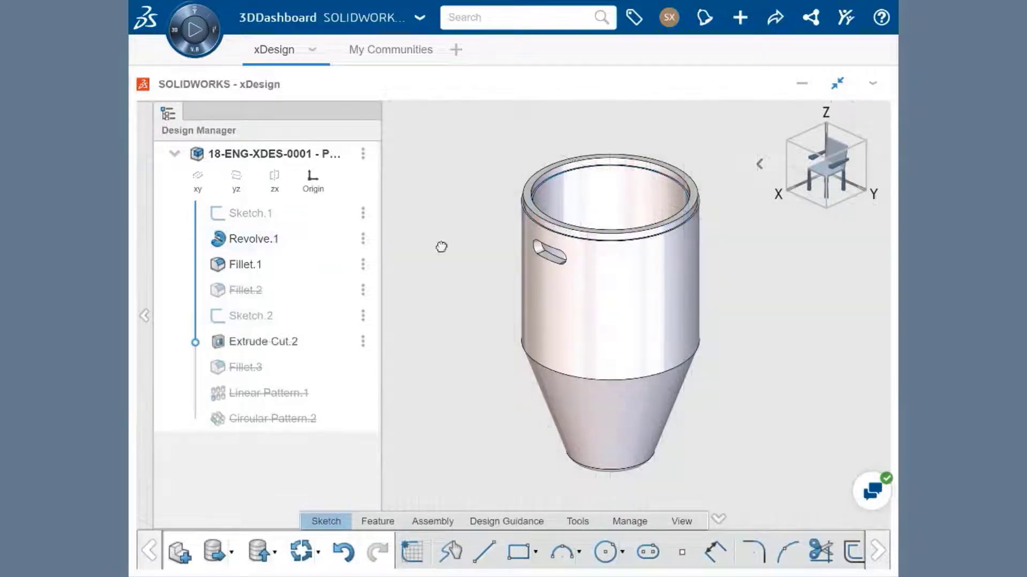
{"action": "left_click_drag", "start_coordinate": [195, 342], "coordinate": [196, 422]}
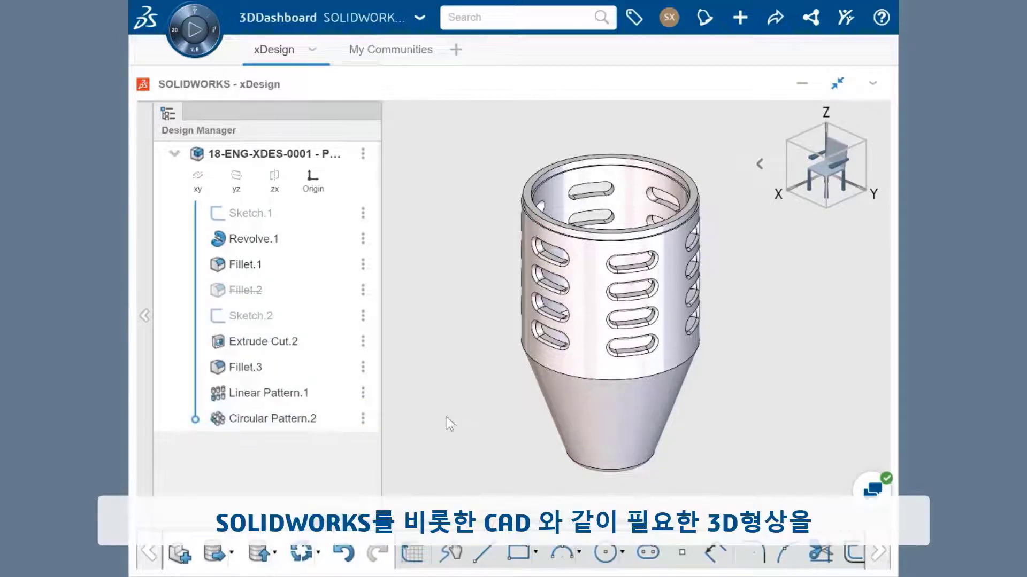
{"action": "left_click", "coordinate": [443, 526]}
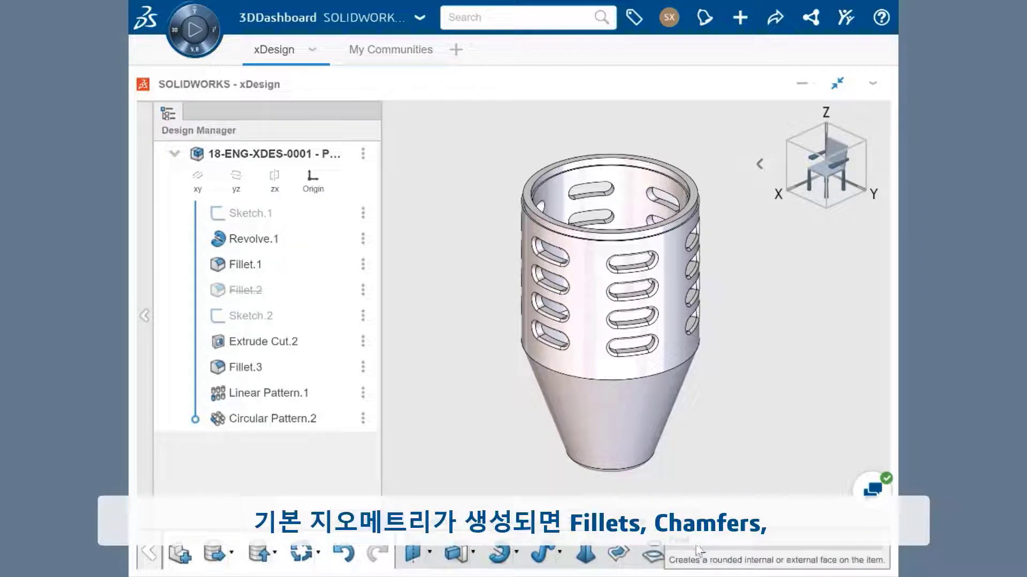
{"action": "left_click", "coordinate": [887, 553]}
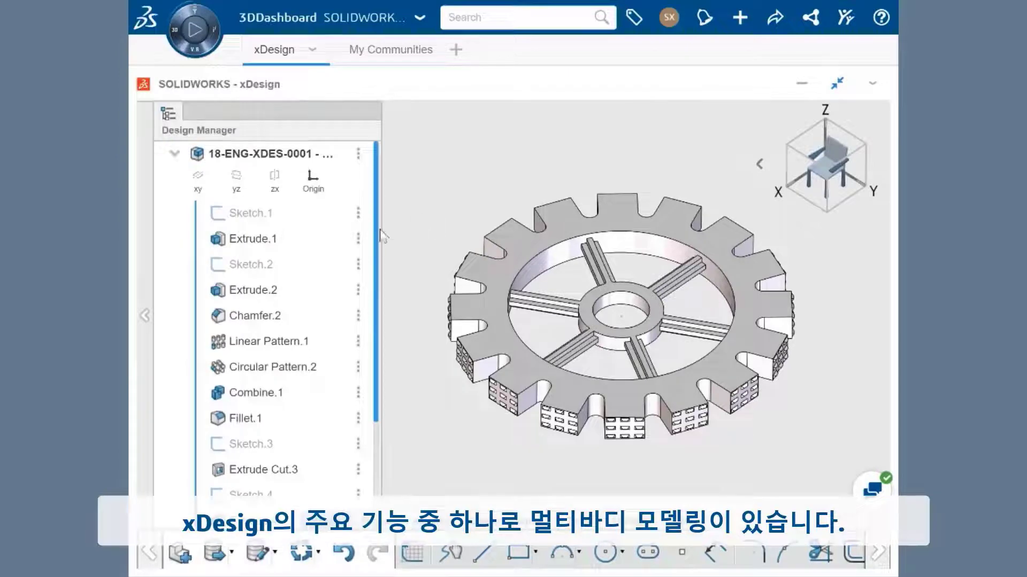
Roll the gear's design history forward to its last feature, Fillet.2
{"action": "scroll", "coordinate": [374, 332], "scroll_direction": "down", "scroll_amount": 3}
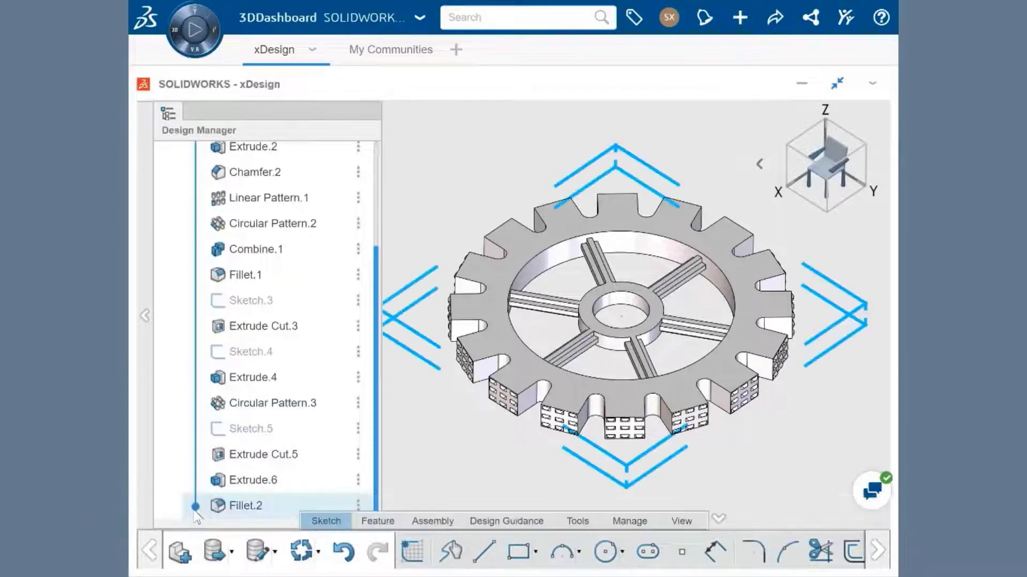
{"action": "left_click_drag", "start_coordinate": [195, 459], "coordinate": [196, 507]}
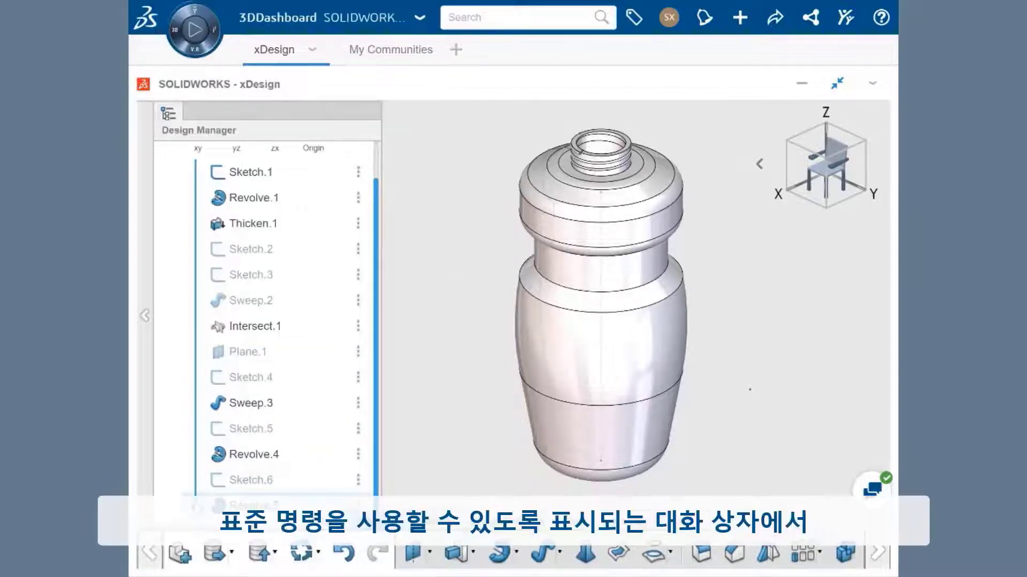
Roll the bottle's history back to Revolve.1 and review the surface revolve's definition, closing it without changes
{"action": "left_click_drag", "start_coordinate": [196, 484], "coordinate": [195, 208]}
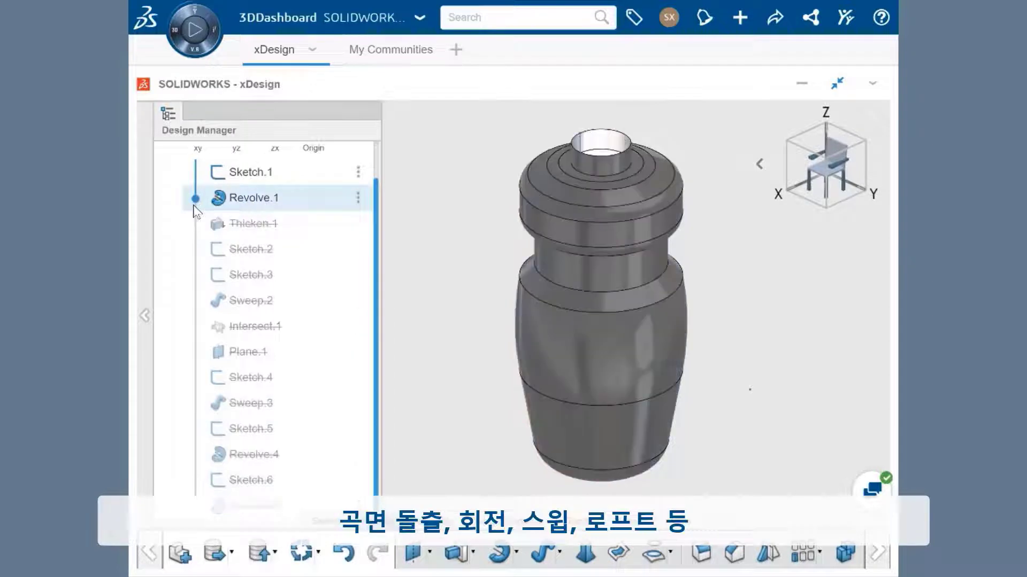
{"action": "double_click", "coordinate": [254, 202]}
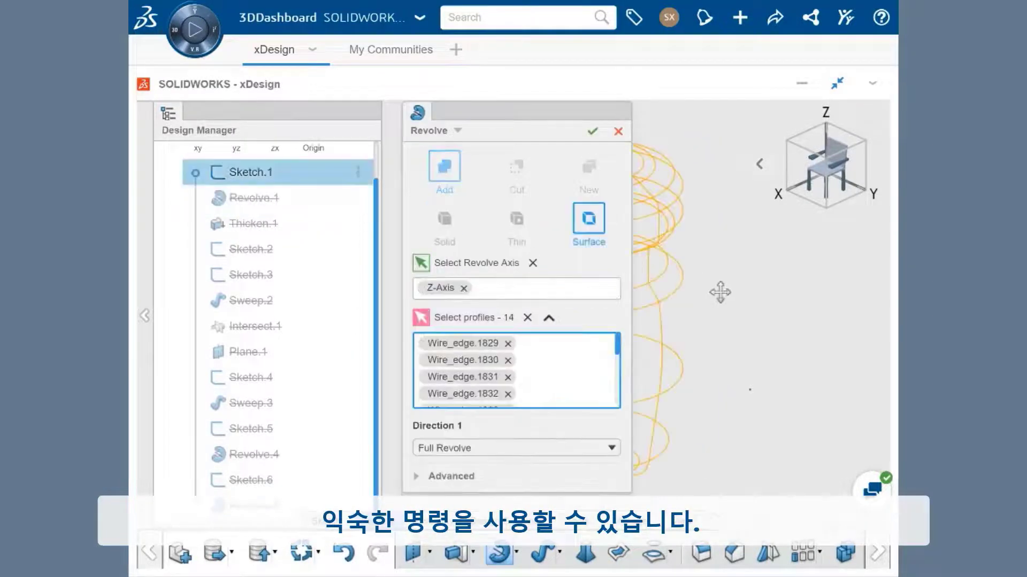
{"action": "middle_click_drag", "start_coordinate": [720, 293], "coordinate": [839, 298]}
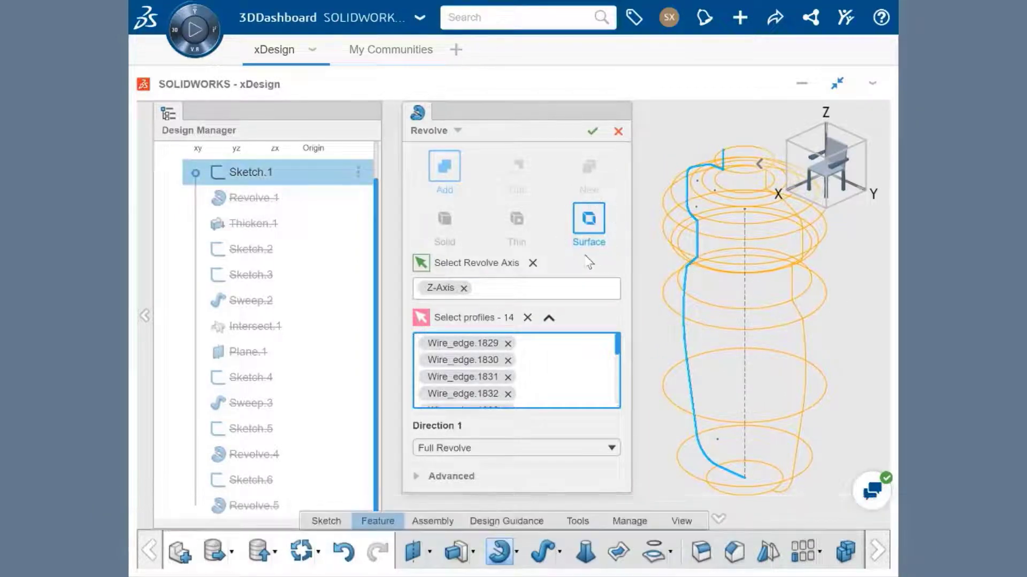
{"action": "left_click", "coordinate": [618, 132]}
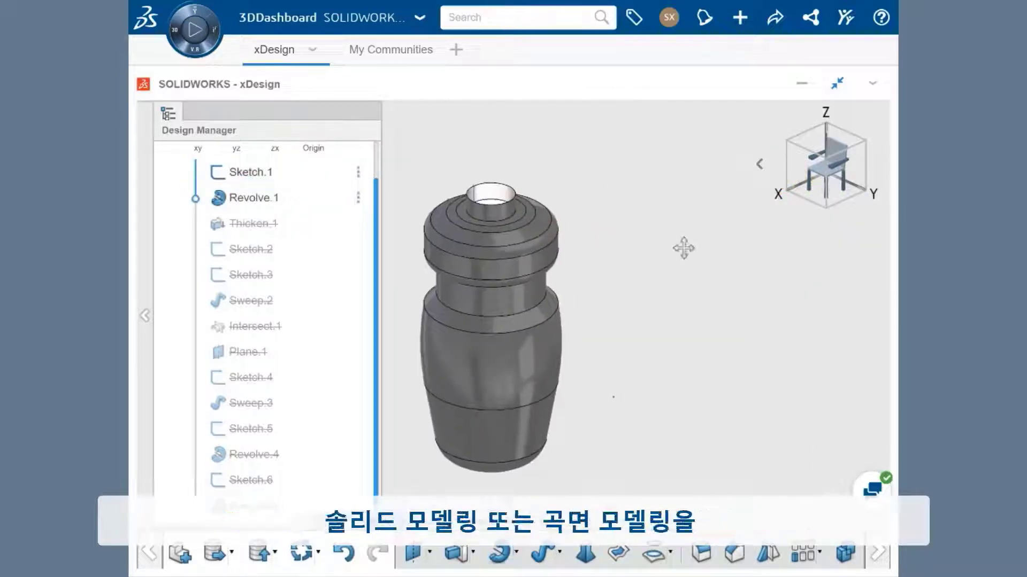
{"action": "middle_click_drag", "start_coordinate": [683, 247], "coordinate": [788, 230]}
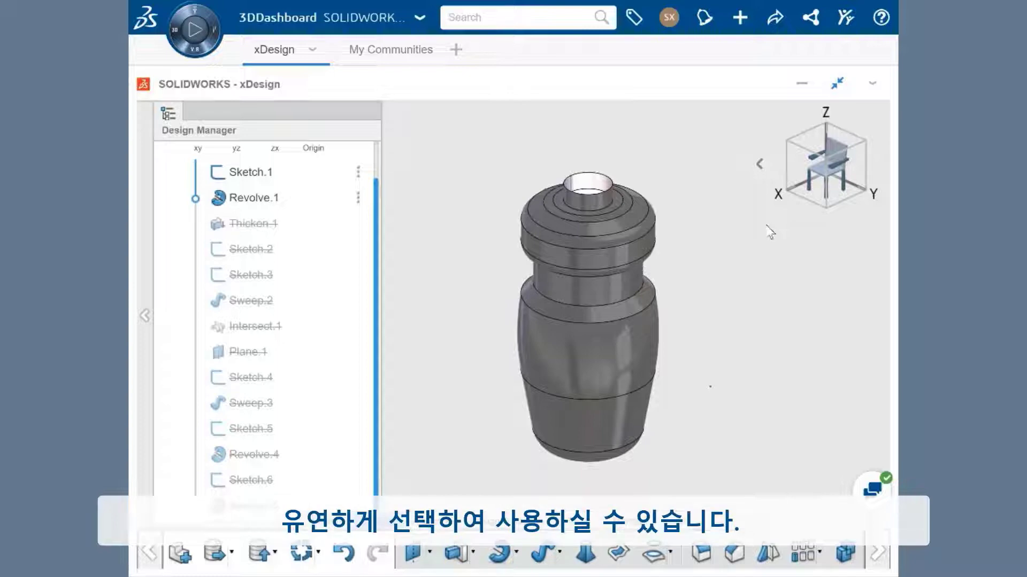
{"action": "left_click", "coordinate": [877, 552]}
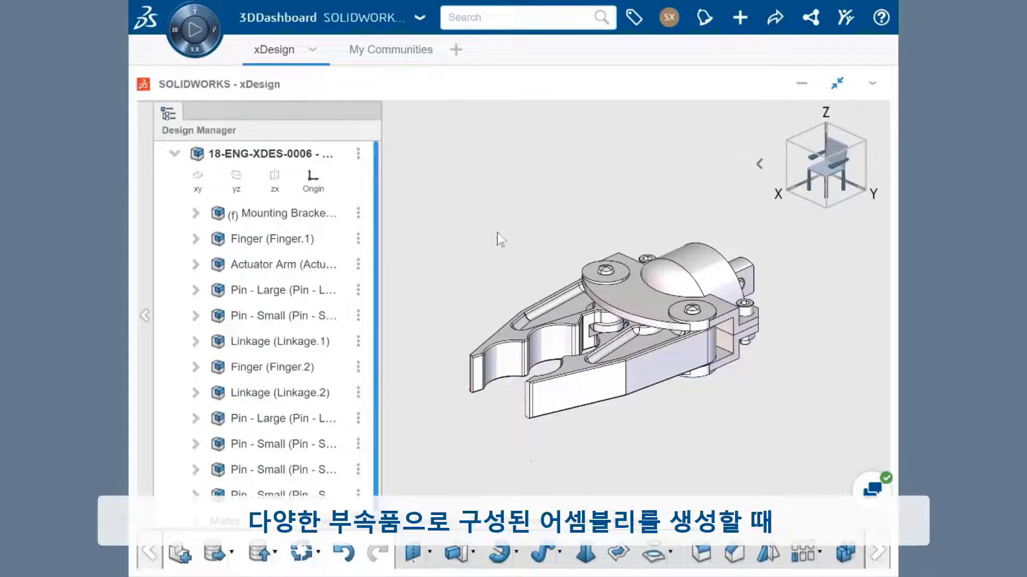
Add another copy of the Finger part to the gripper assembly and move an existing finger outward to open the jaws
{"action": "left_click_drag", "start_coordinate": [289, 377], "coordinate": [458, 134]}
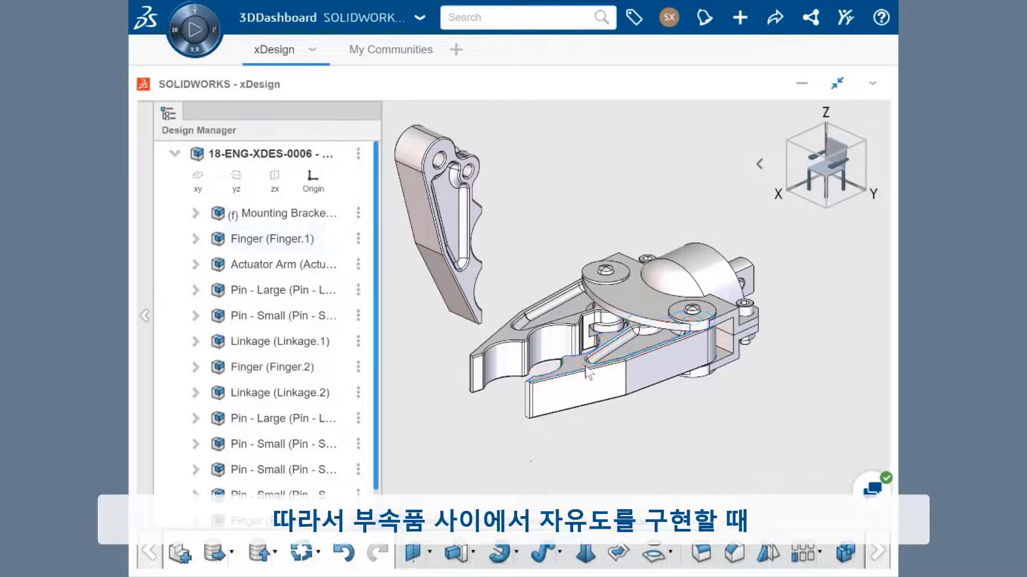
{"action": "mouse_move", "coordinate": [593, 373]}
{"action": "left_mouse_down"}
{"action": "mouse_move", "coordinate": [666, 387]}
{"action": "mouse_move", "coordinate": [583, 381]}
{"action": "left_mouse_up"}
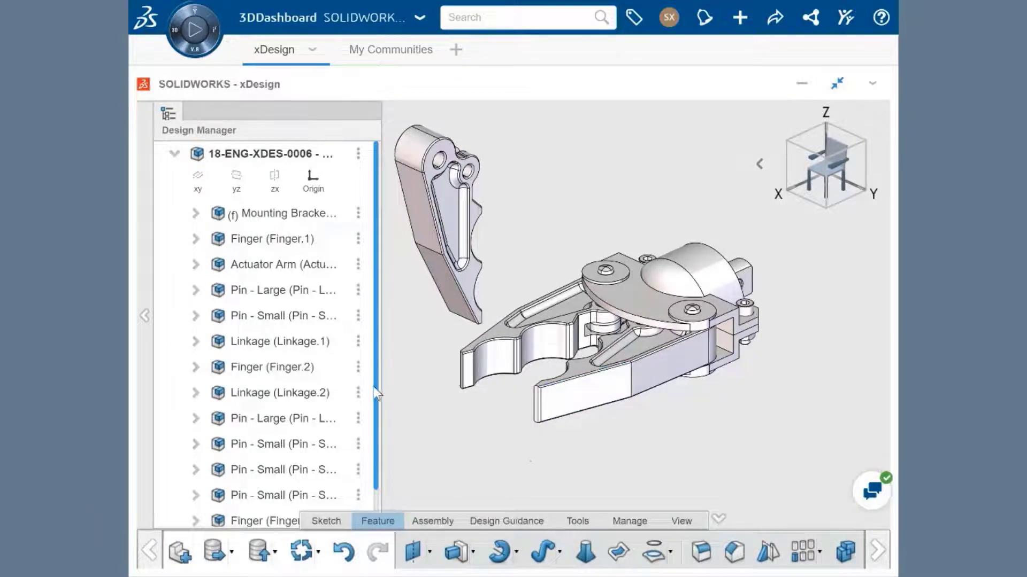
{"action": "scroll", "coordinate": [319, 465], "scroll_direction": "down", "scroll_amount": 1}
{"action": "scroll", "coordinate": [319, 474], "scroll_direction": "down", "scroll_amount": 10}
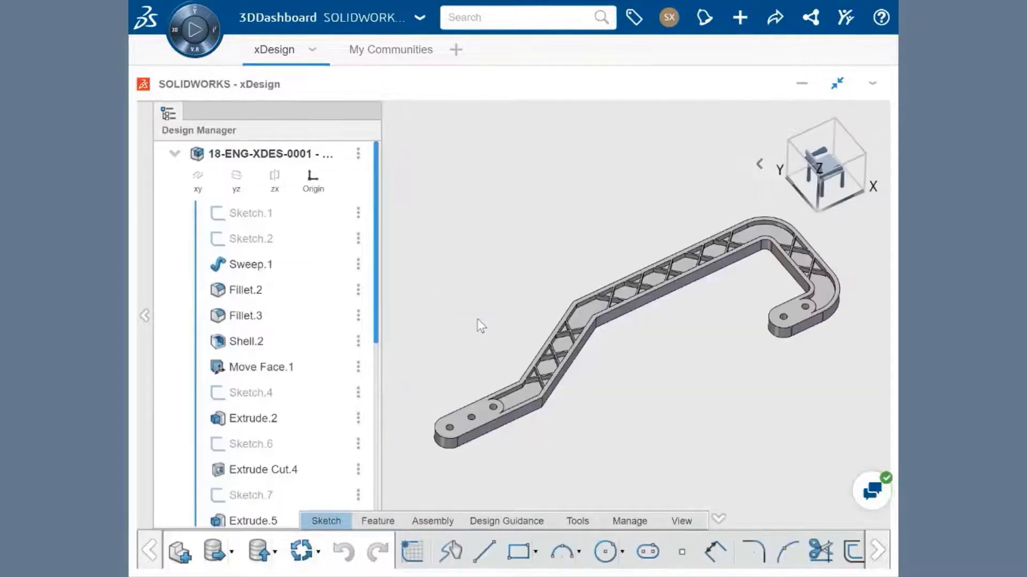
Examine the hook bracket's groove and X-shaped ribs, selecting and deselecting its upper face
{"action": "middle_click_drag", "start_coordinate": [477, 319], "coordinate": [453, 301]}
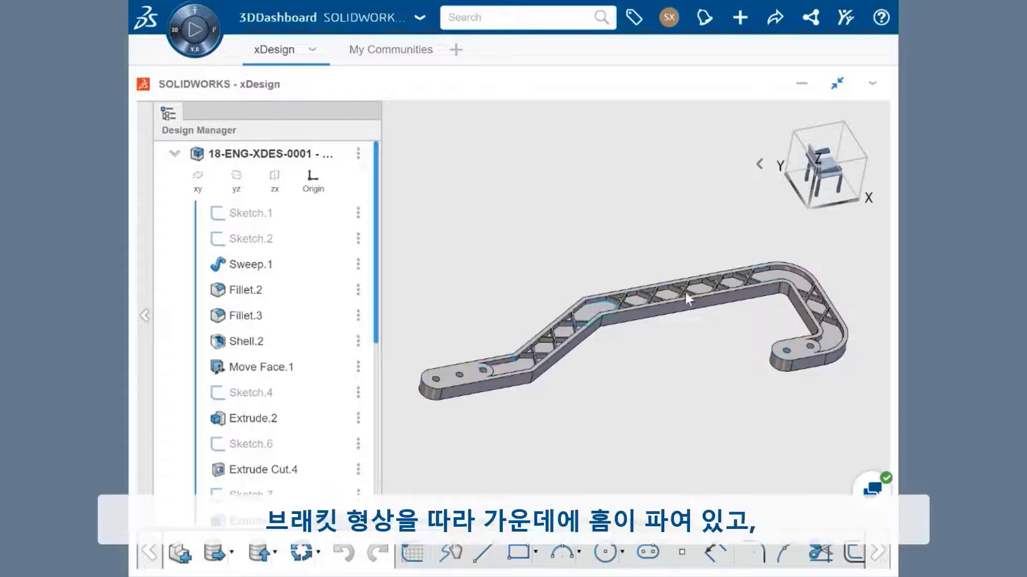
{"action": "left_click", "coordinate": [822, 315]}
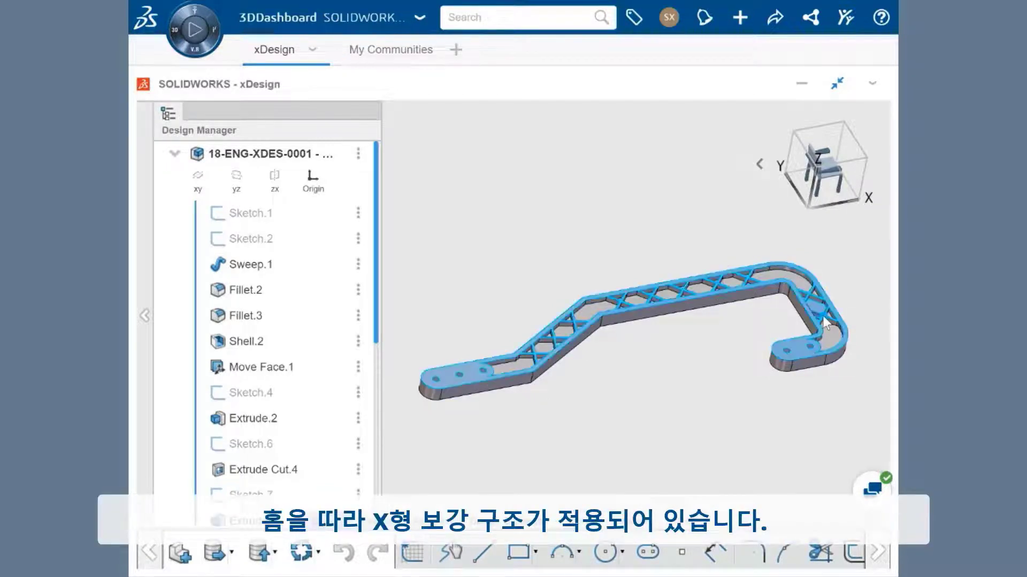
{"action": "left_click", "coordinate": [717, 335]}
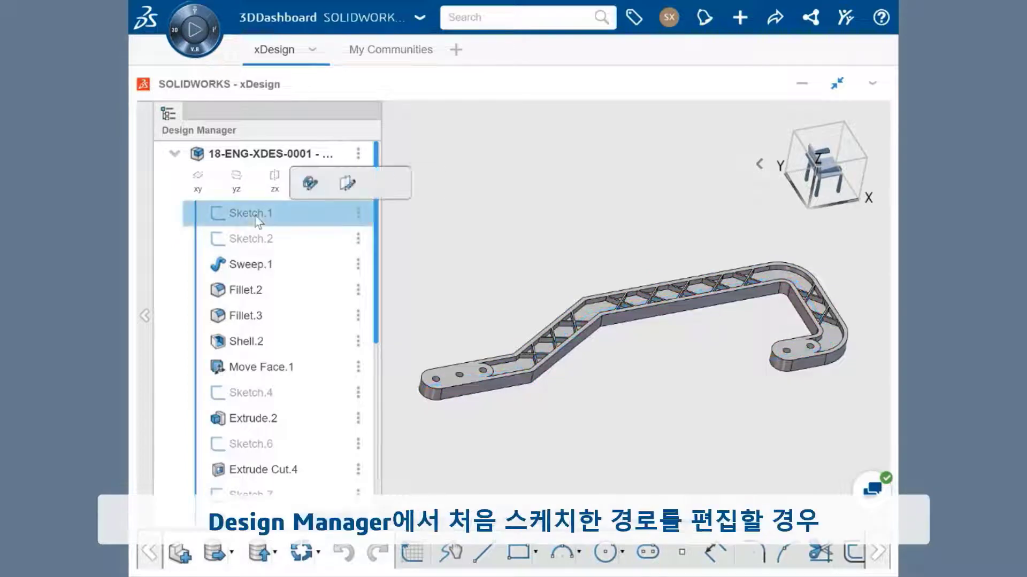
Edit the bracket's path in Sketch.1, setting the long straight section's length to 180 mm
{"action": "left_click", "coordinate": [255, 217]}
{"action": "double_click", "coordinate": [255, 217]}
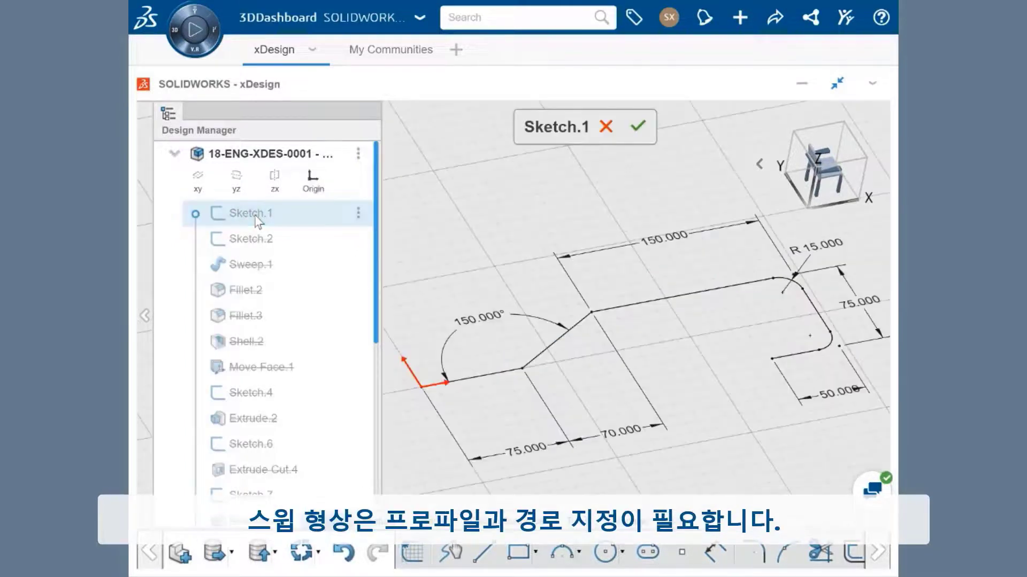
{"action": "double_click", "coordinate": [662, 244]}
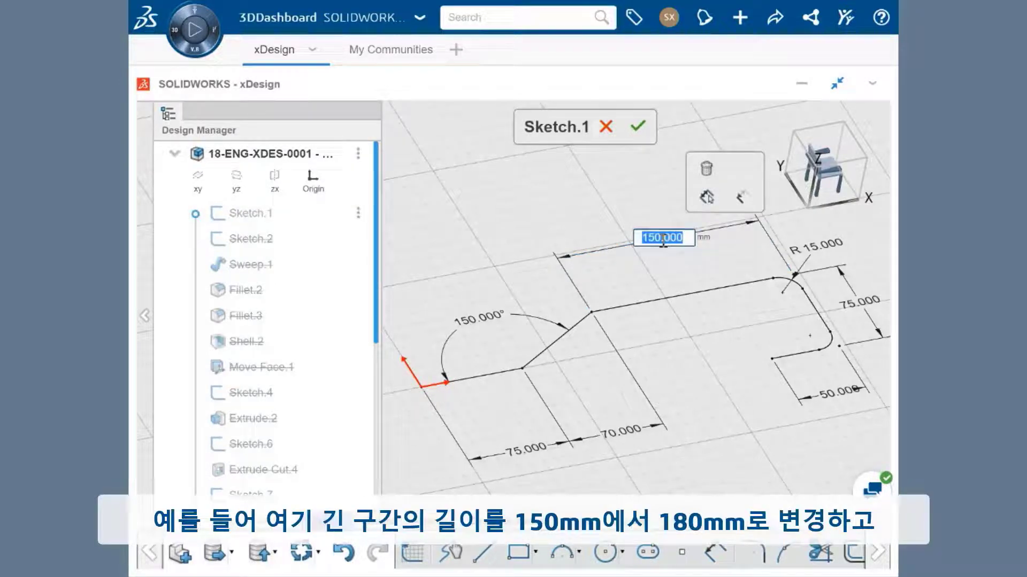
{"action": "type", "text": "180"}
{"action": "key", "text": "Return"}
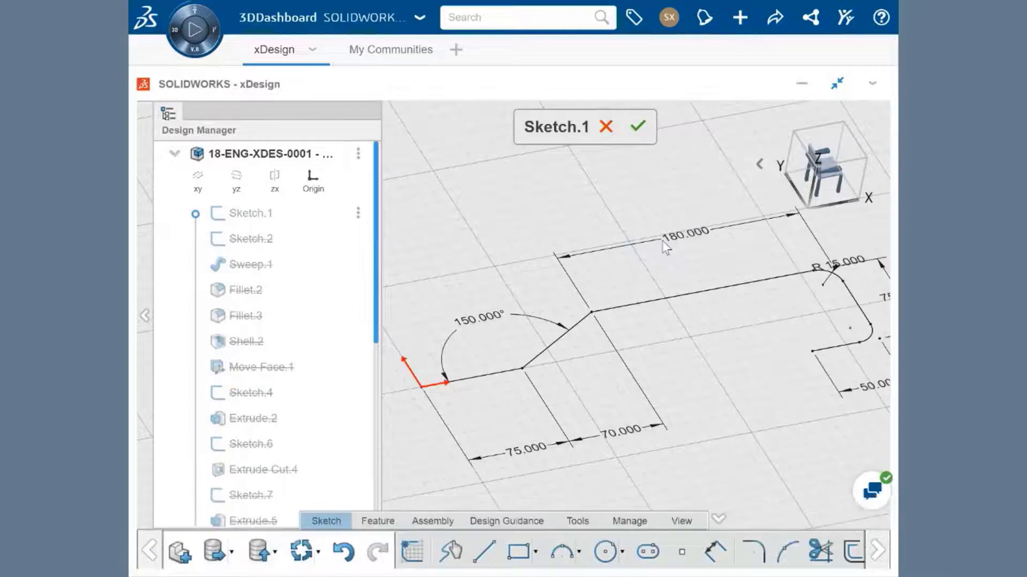
{"action": "left_click", "coordinate": [638, 128]}
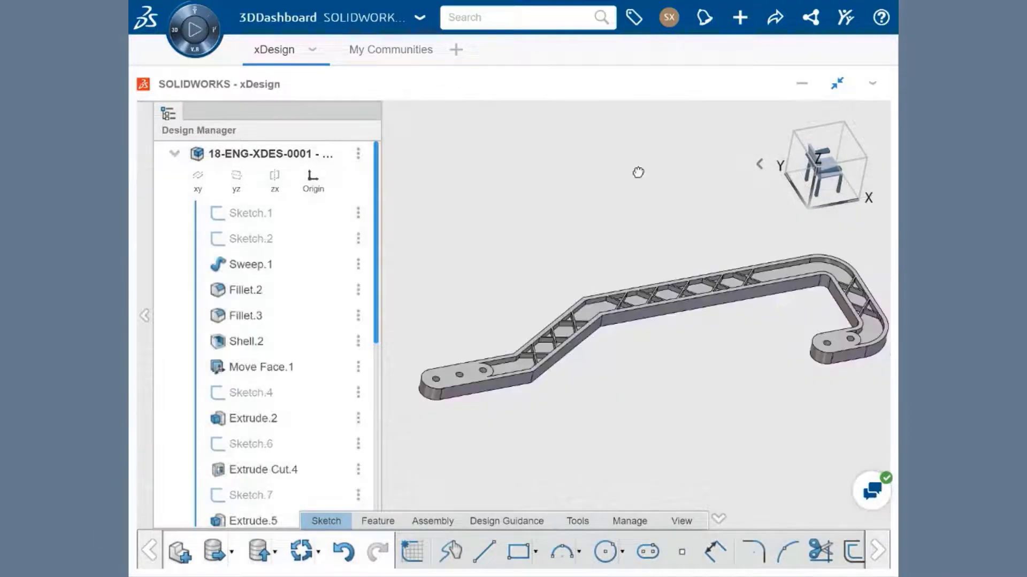
Roll the bracket's history back to Fillet.3, and step it forward through Move Face.1 and Extrude Cut.4 to the last feature
{"action": "middle_click_drag", "start_coordinate": [641, 251], "coordinate": [656, 356]}
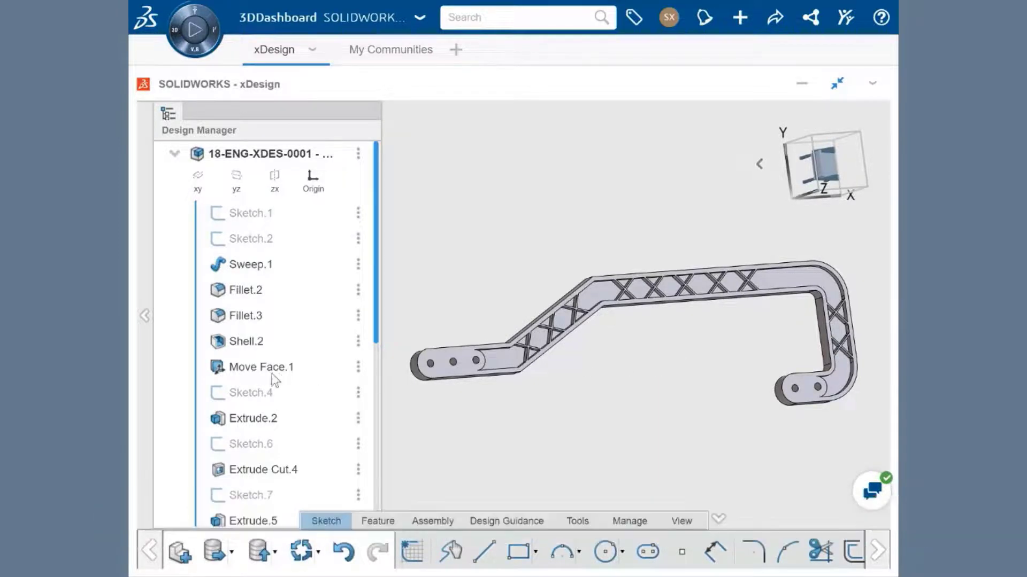
{"action": "scroll", "coordinate": [275, 375], "scroll_direction": "down", "scroll_amount": 5}
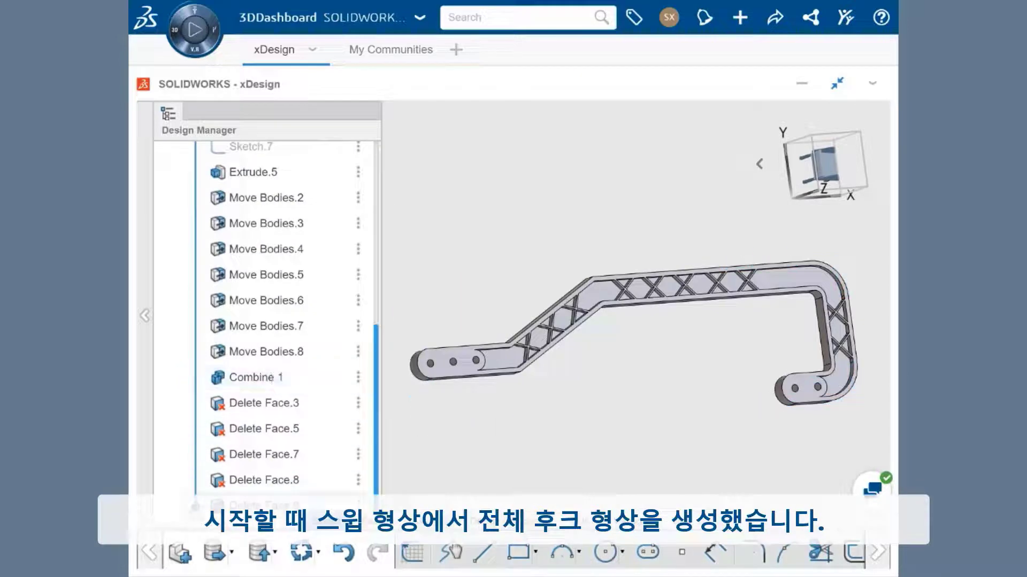
{"action": "left_click_drag", "start_coordinate": [195, 507], "coordinate": [197, 324]}
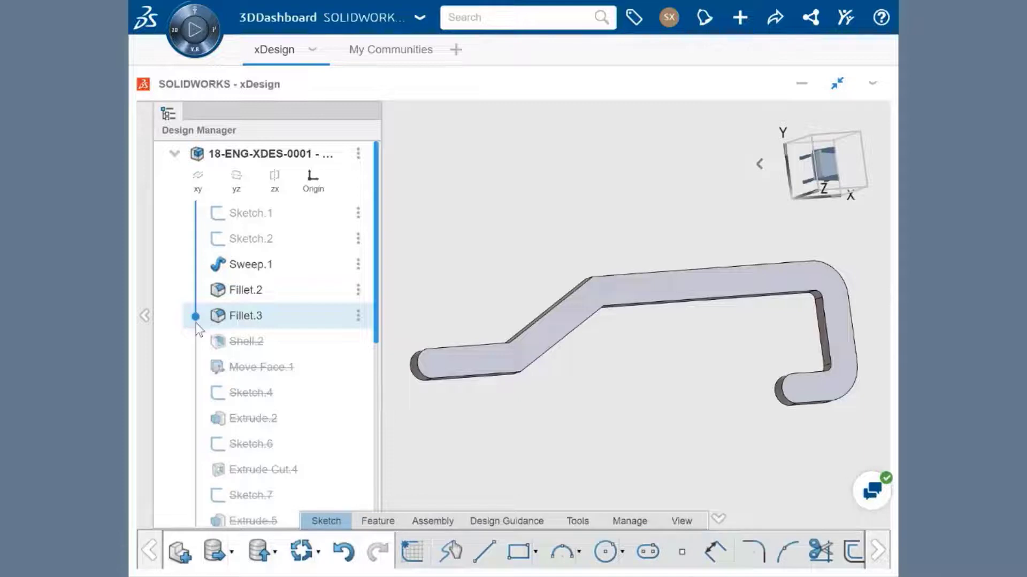
{"action": "left_click_drag", "start_coordinate": [195, 316], "coordinate": [197, 368]}
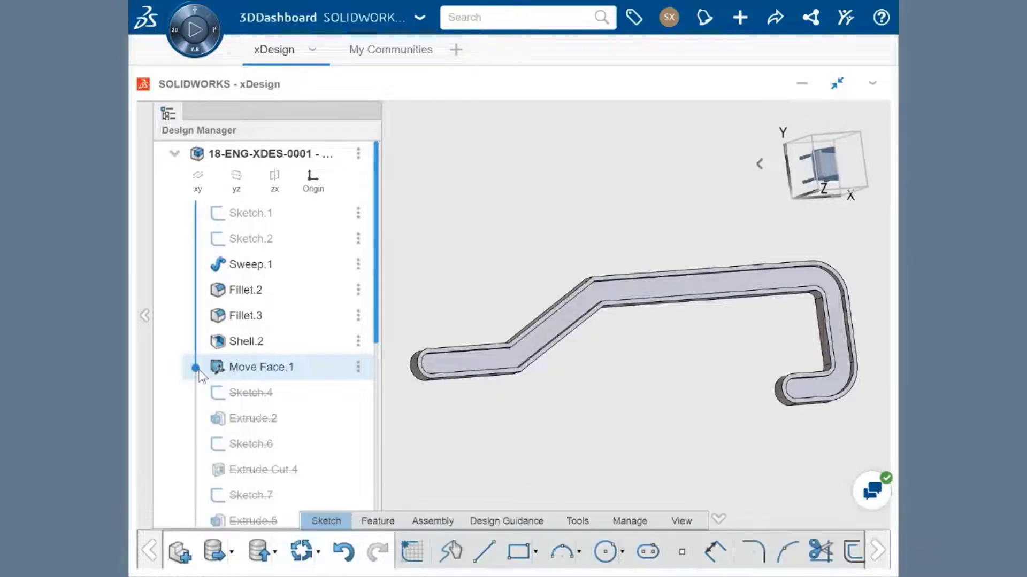
{"action": "left_click_drag", "start_coordinate": [197, 369], "coordinate": [198, 475]}
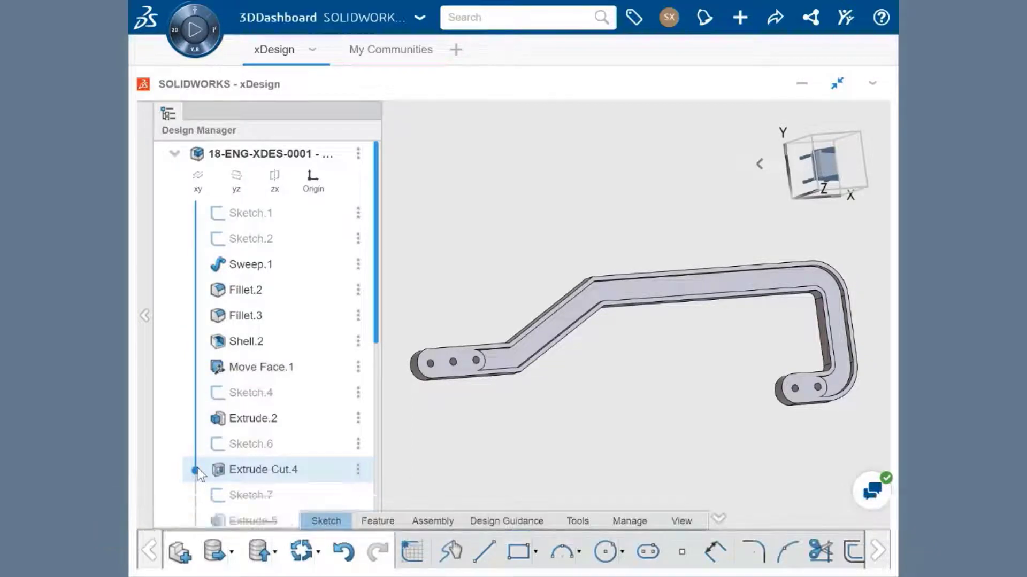
{"action": "scroll", "coordinate": [196, 466], "scroll_direction": "down", "scroll_amount": 3}
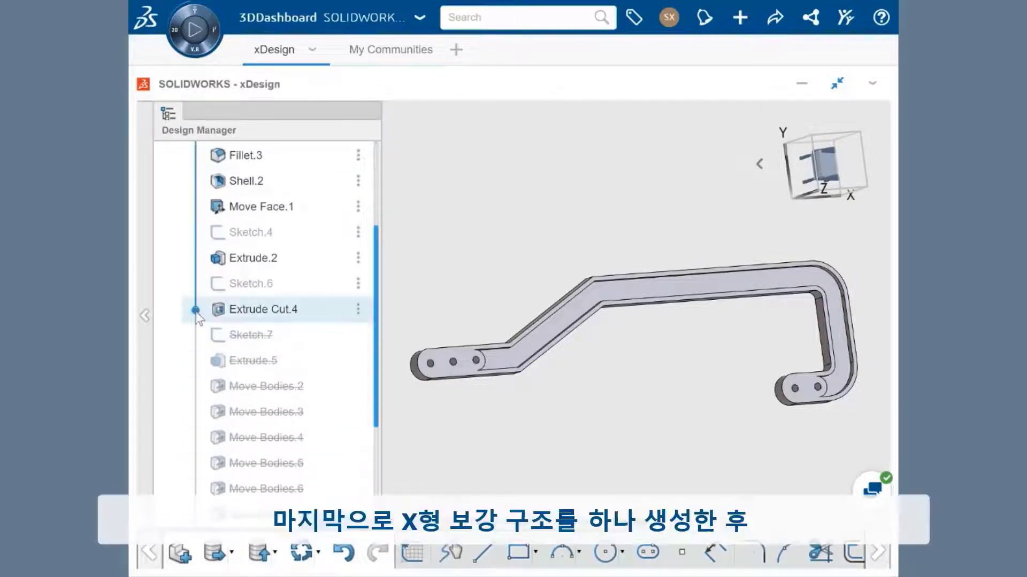
{"action": "left_click_drag", "start_coordinate": [195, 310], "coordinate": [195, 503]}
{"action": "scroll", "coordinate": [203, 420], "scroll_direction": "down", "scroll_amount": 3}
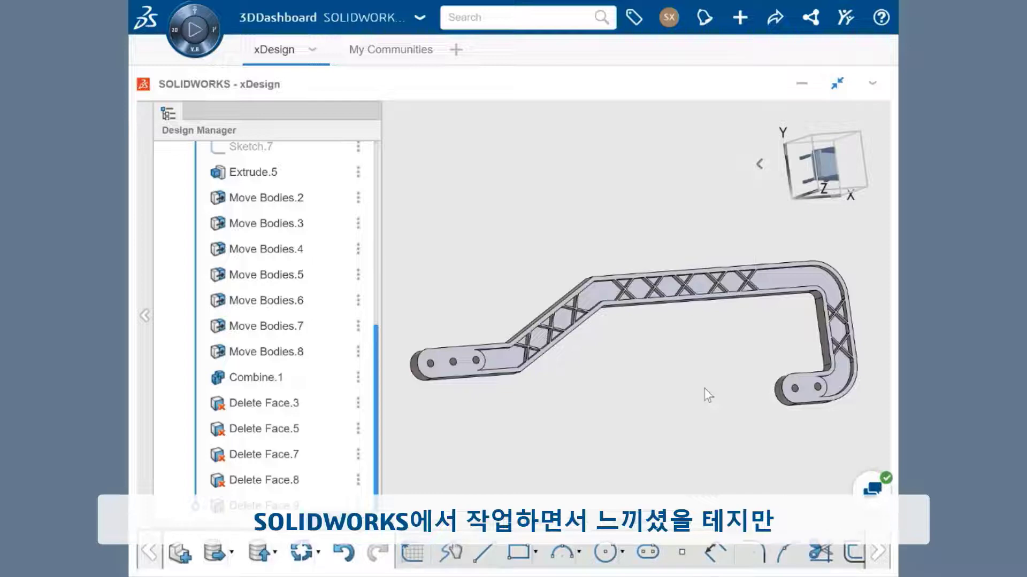
Open Sketch.1 for editing and review its straight-section length, bend angle and upper corner fillet
{"action": "scroll", "coordinate": [293, 377], "scroll_direction": "up", "scroll_amount": 6}
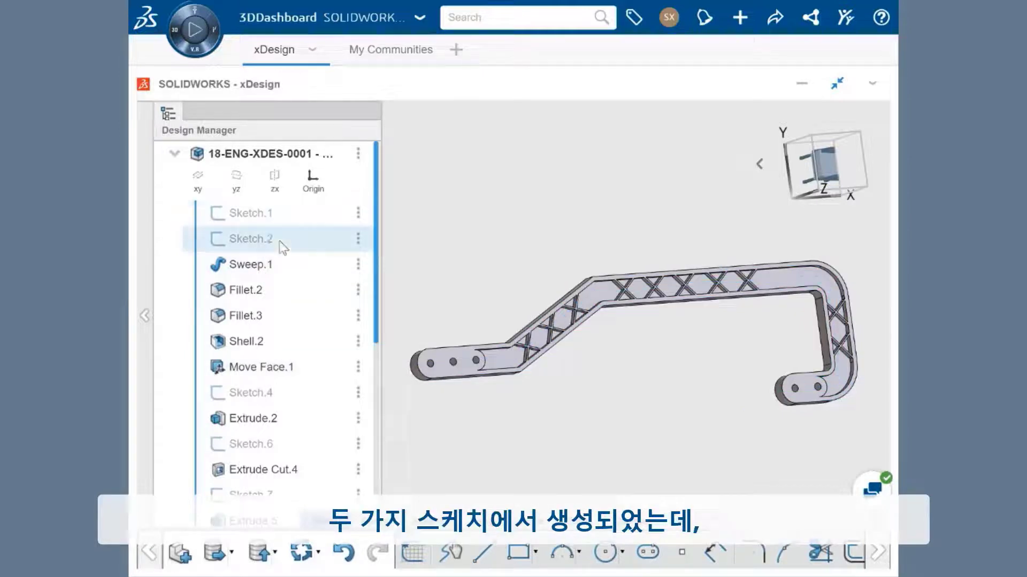
{"action": "double_click", "coordinate": [281, 213]}
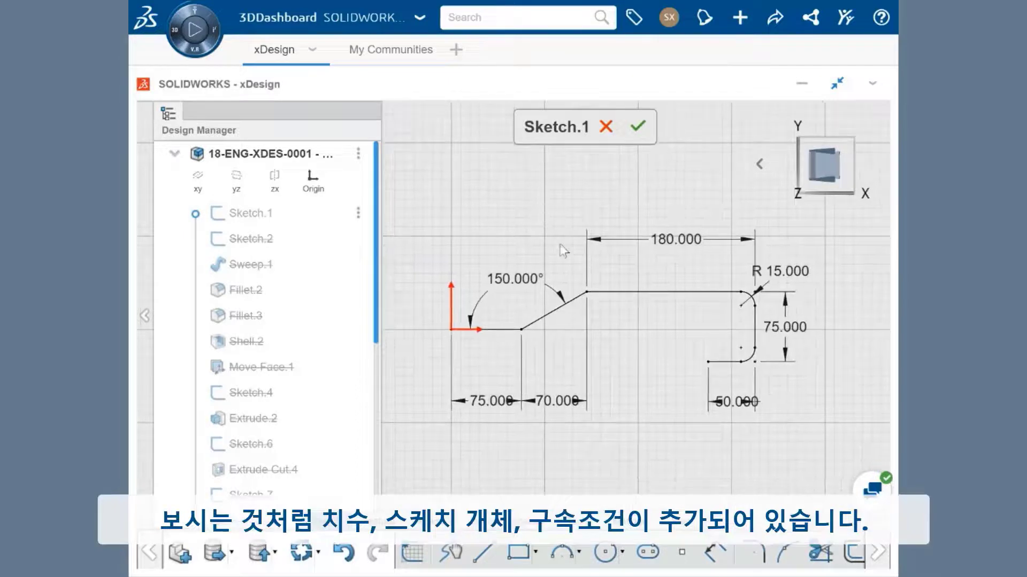
{"action": "scroll", "coordinate": [566, 258], "scroll_direction": "up", "scroll_amount": 2}
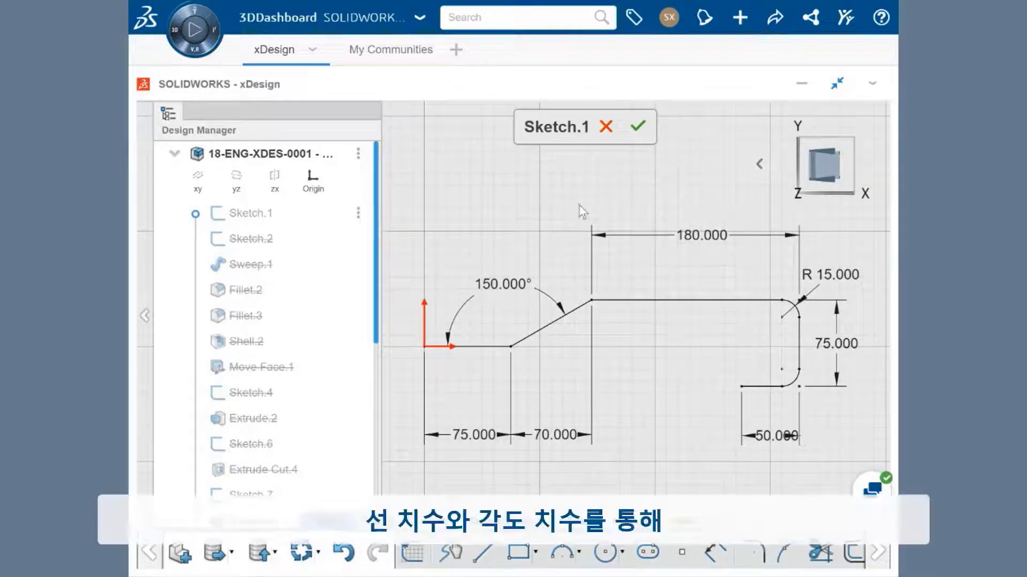
{"action": "left_click", "coordinate": [693, 235]}
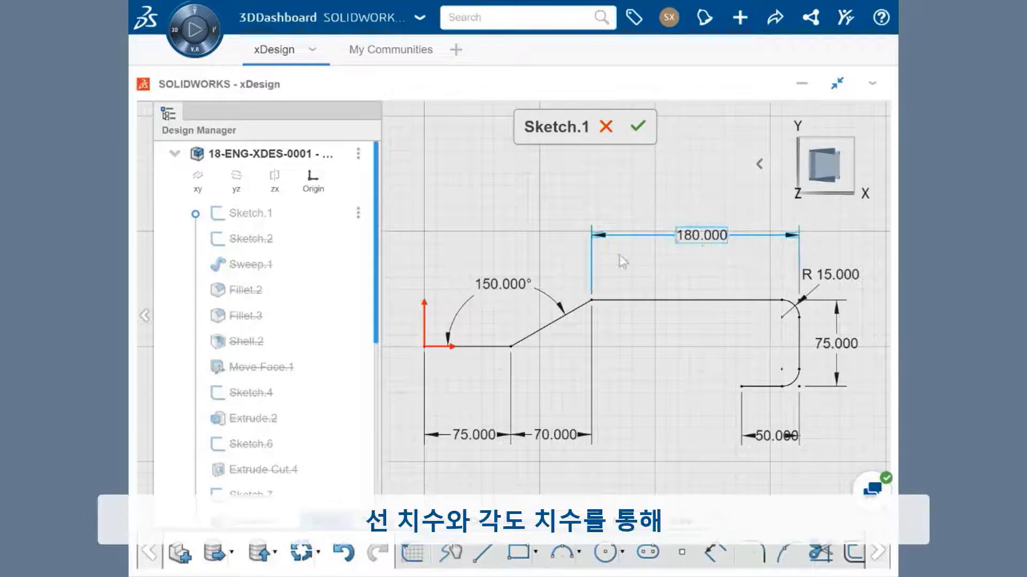
{"action": "left_click", "coordinate": [522, 289]}
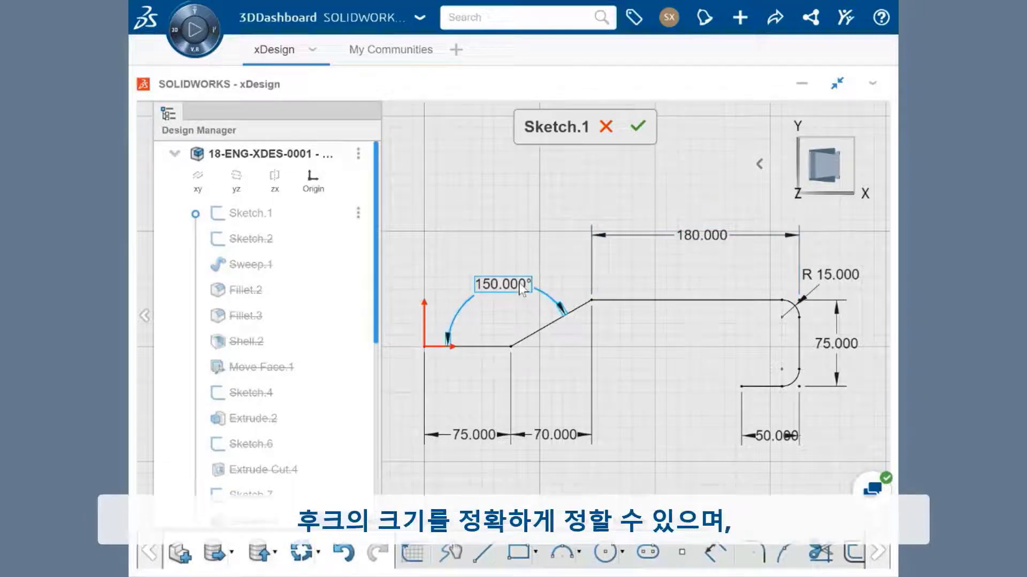
{"action": "left_click", "coordinate": [795, 309]}
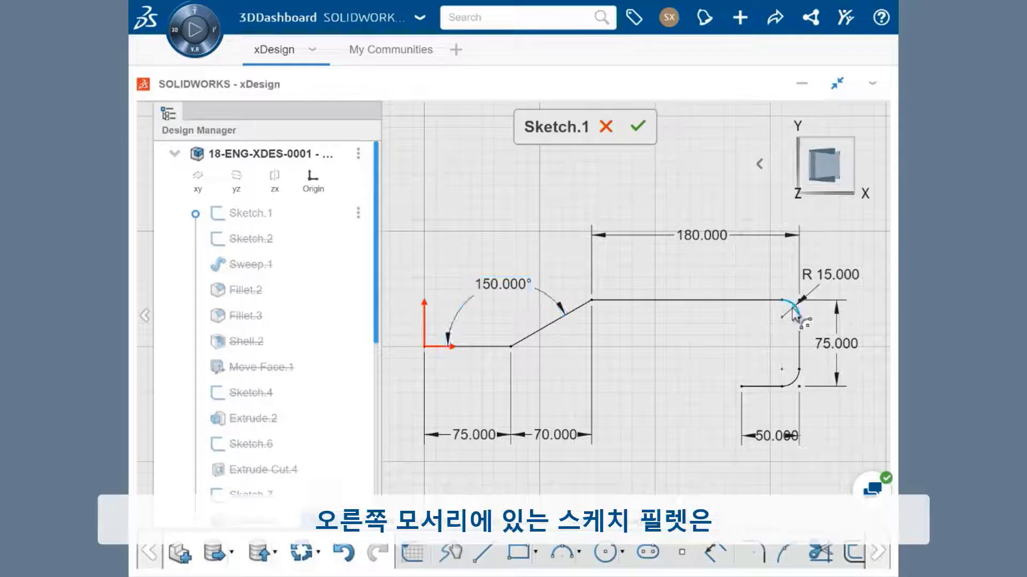
Open the tangent constraint between the lower corner fillet and the short end line for editing, and cancel without changes
{"action": "left_click", "coordinate": [795, 388]}
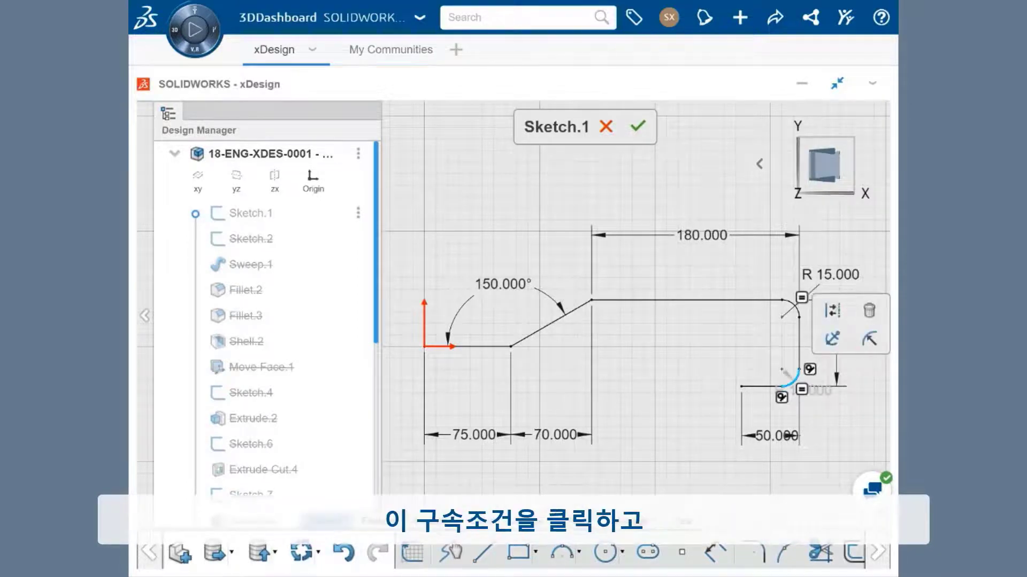
{"action": "scroll", "coordinate": [811, 378], "scroll_direction": "down", "scroll_amount": 2}
{"action": "left_click", "coordinate": [775, 401]}
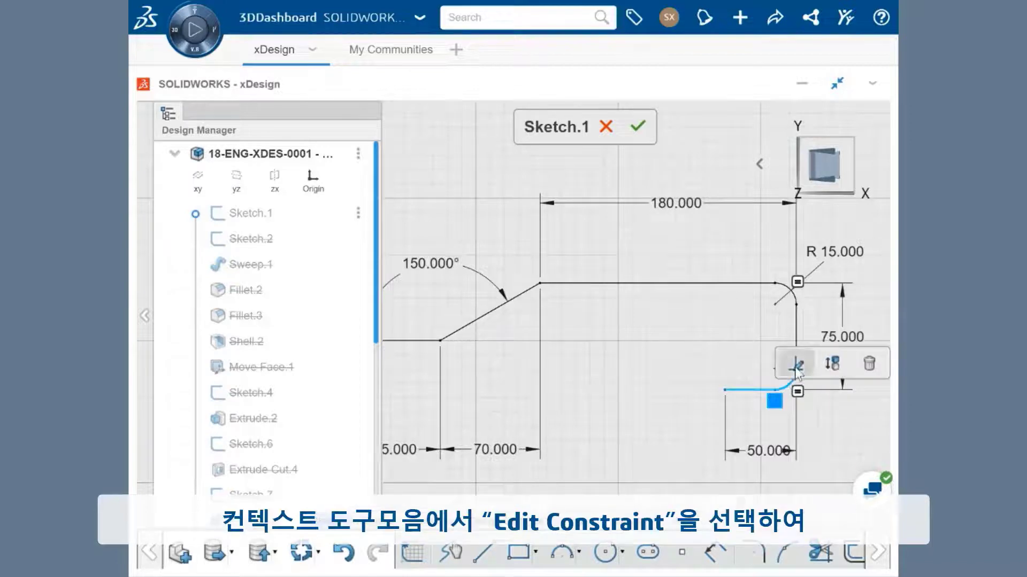
{"action": "left_click", "coordinate": [796, 365]}
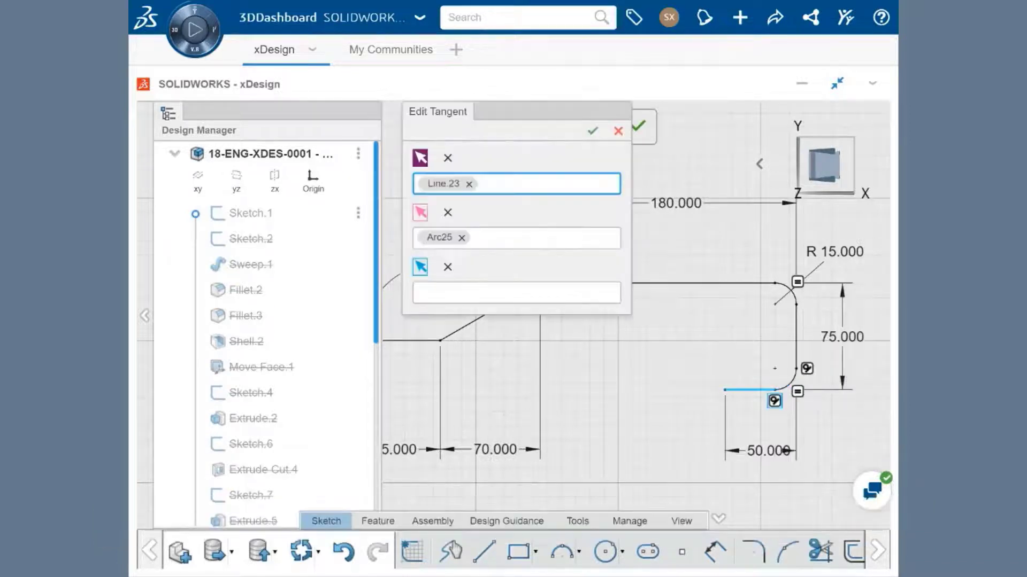
{"action": "left_click", "coordinate": [618, 131]}
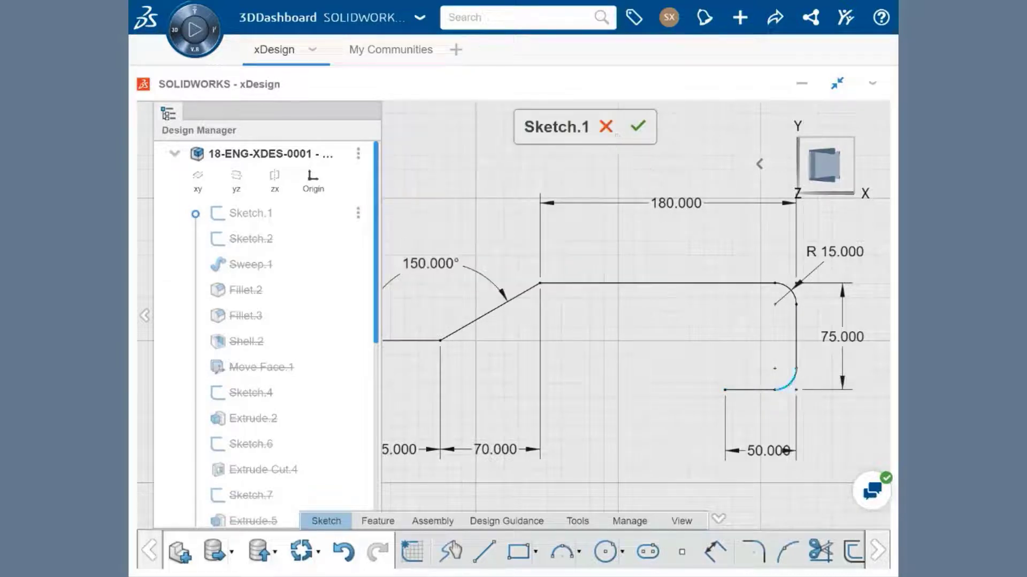
Delete the tangent constraint between the lower fillet and the short end line, undo the deletion, and exit Sketch.1
{"action": "left_click", "coordinate": [787, 381]}
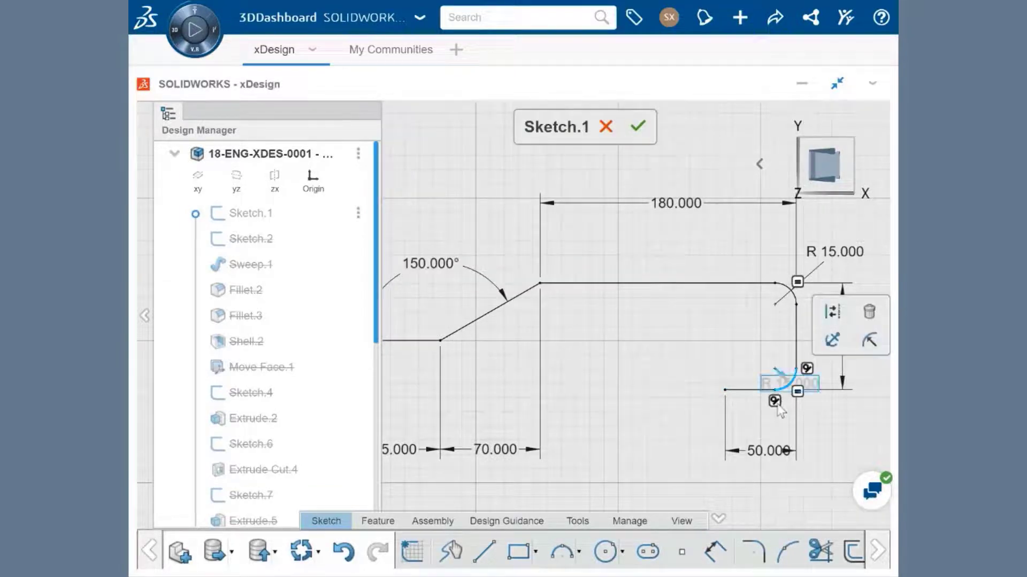
{"action": "left_click", "coordinate": [775, 401]}
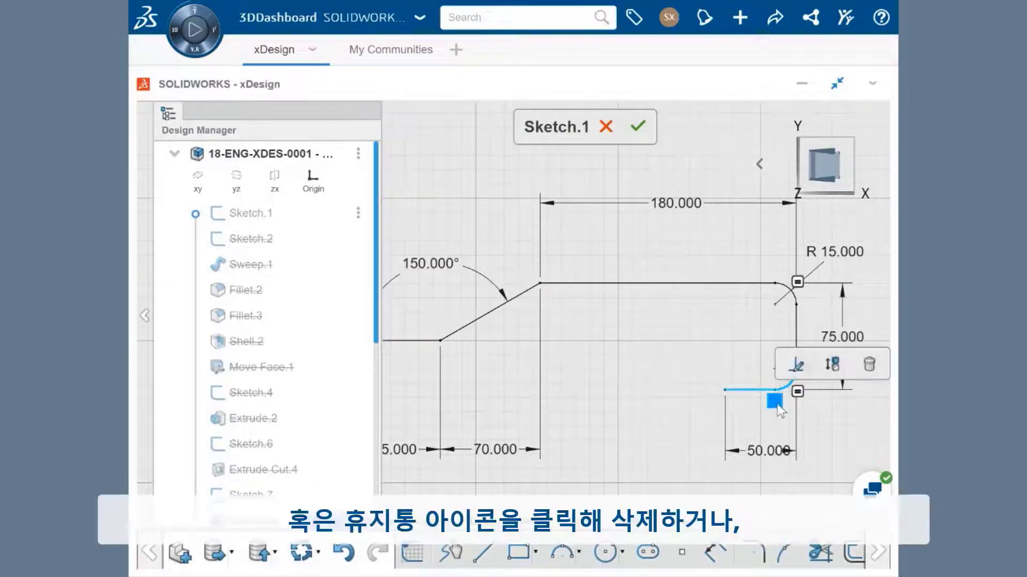
{"action": "left_click", "coordinate": [868, 373]}
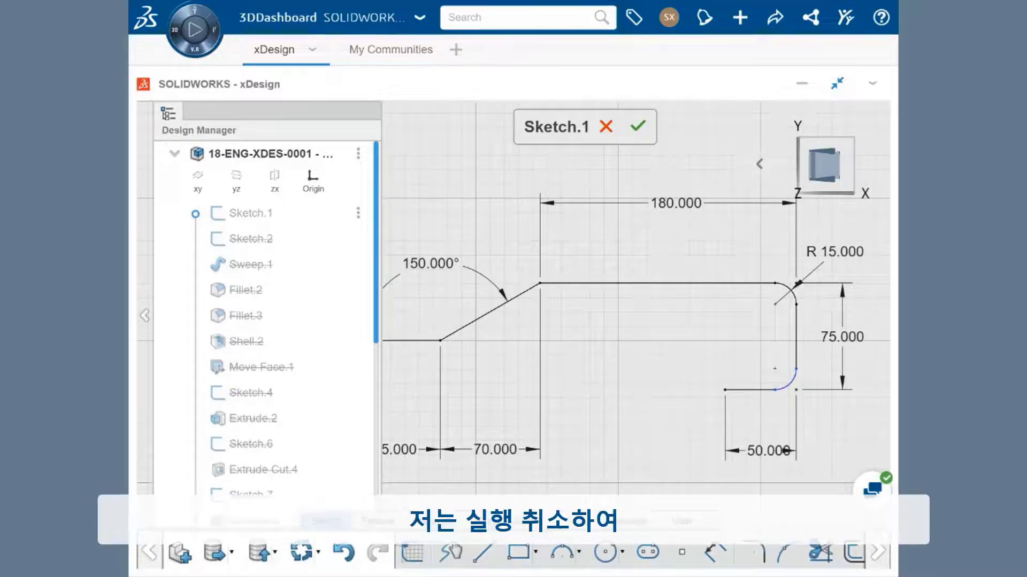
{"action": "left_click", "coordinate": [344, 554]}
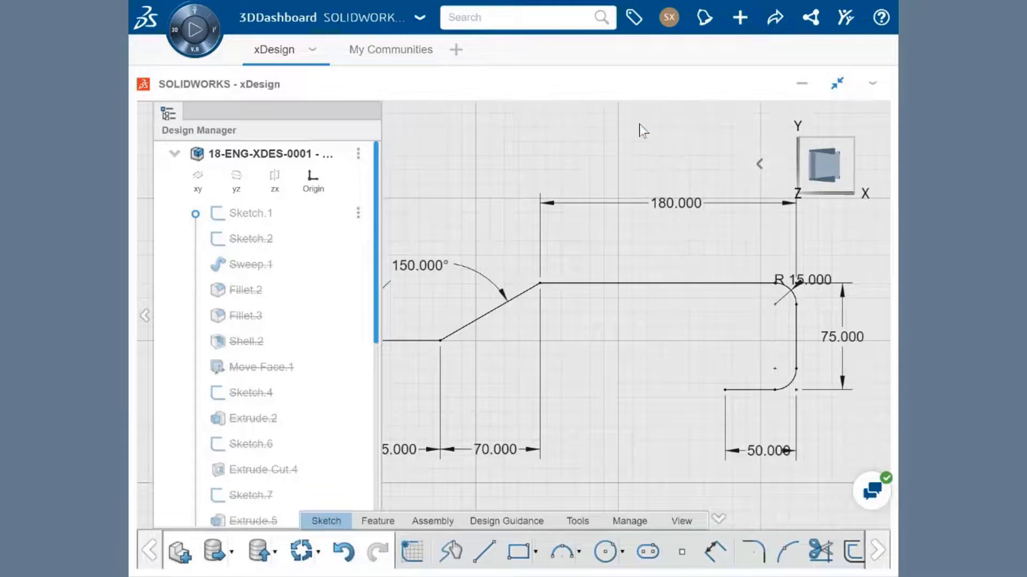
{"action": "double_click", "coordinate": [639, 124]}
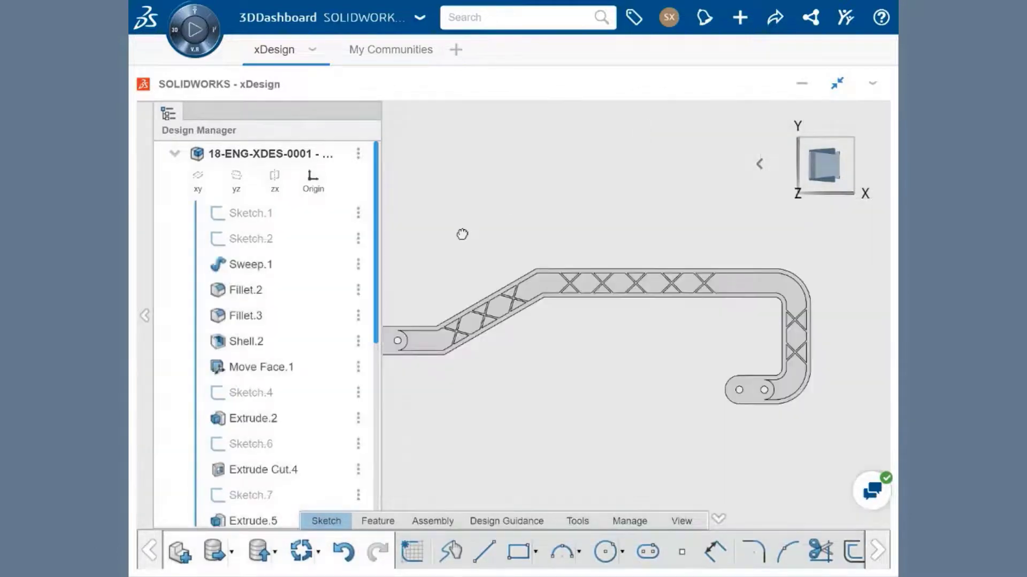
Open Sketch.4, examine the slot outlines and mounting-hole circles at both ends of the bracket, and exit the sketch
{"action": "middle_click_drag", "start_coordinate": [462, 234], "coordinate": [579, 138], "text": "ctrl"}
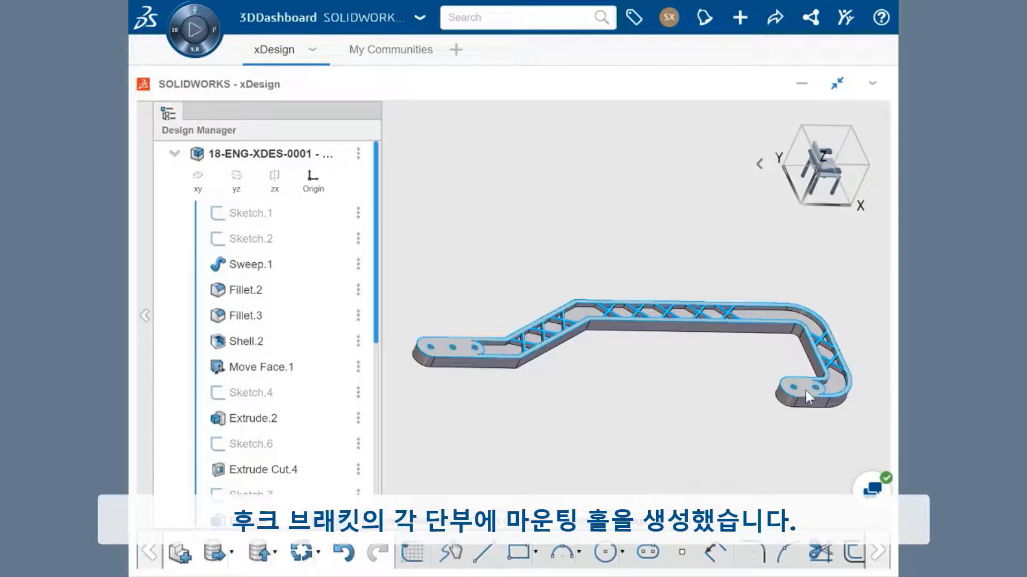
{"action": "double_click", "coordinate": [258, 396]}
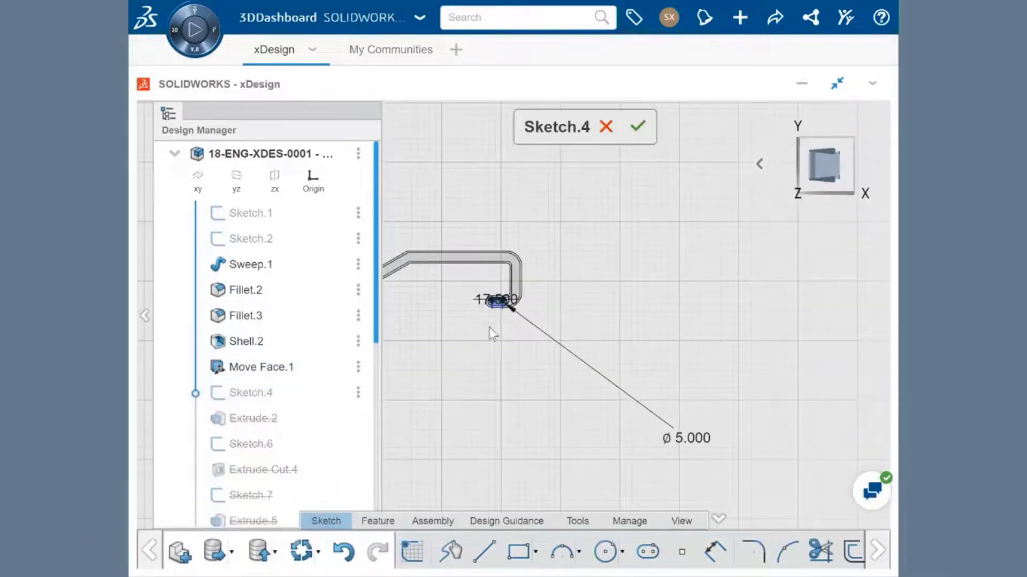
{"action": "scroll", "coordinate": [489, 326], "scroll_direction": "down", "scroll_amount": 1}
{"action": "middle_click_drag", "start_coordinate": [489, 326], "coordinate": [556, 329]}
{"action": "scroll", "coordinate": [537, 298], "scroll_direction": "up", "scroll_amount": 2}
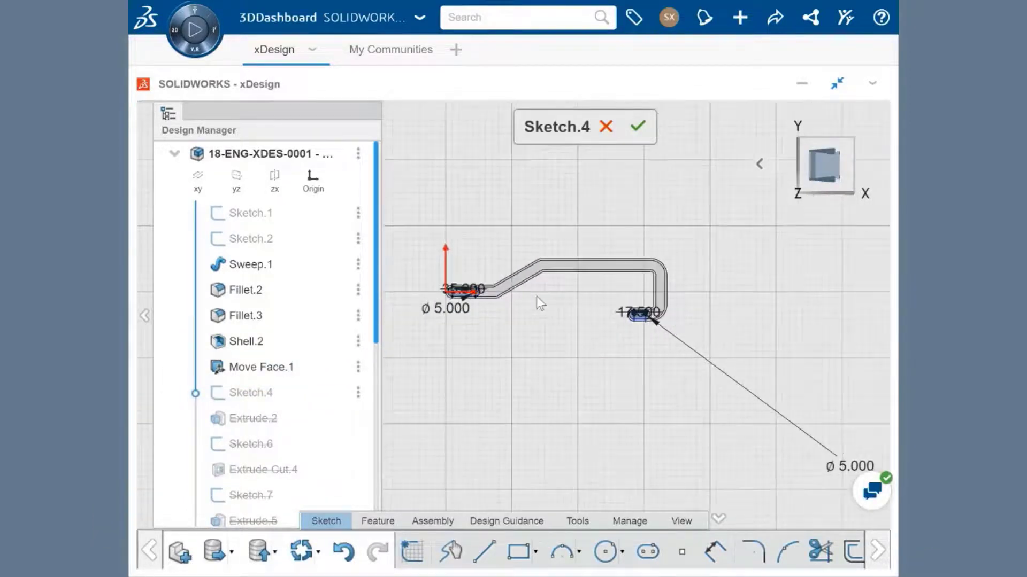
{"action": "scroll", "coordinate": [537, 297], "scroll_direction": "up", "scroll_amount": 3}
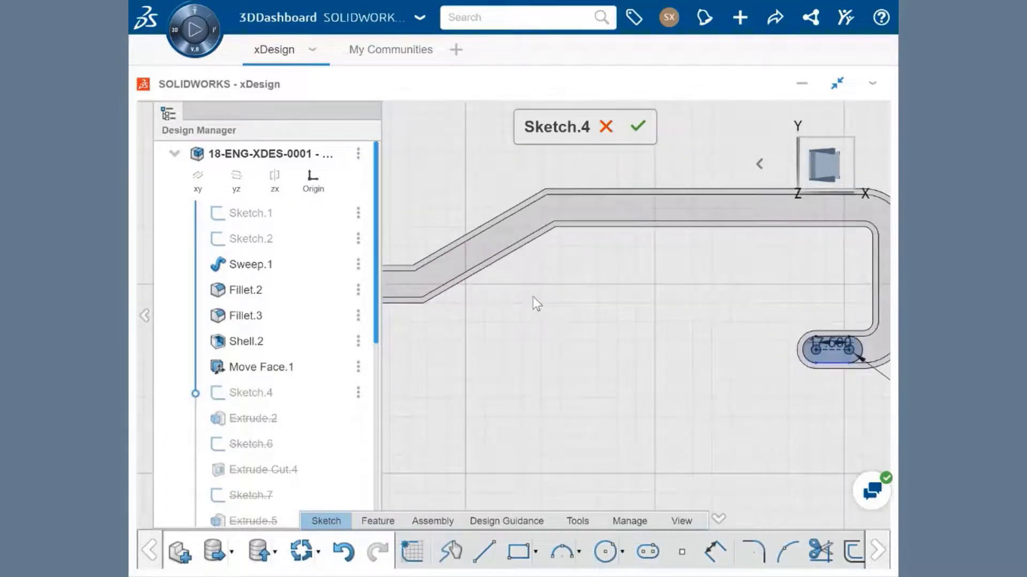
{"action": "mouse_move", "coordinate": [504, 314]}
{"action": "middle_mouse_down"}
{"action": "mouse_move", "coordinate": [634, 342]}
{"action": "mouse_move", "coordinate": [691, 336]}
{"action": "middle_mouse_up"}
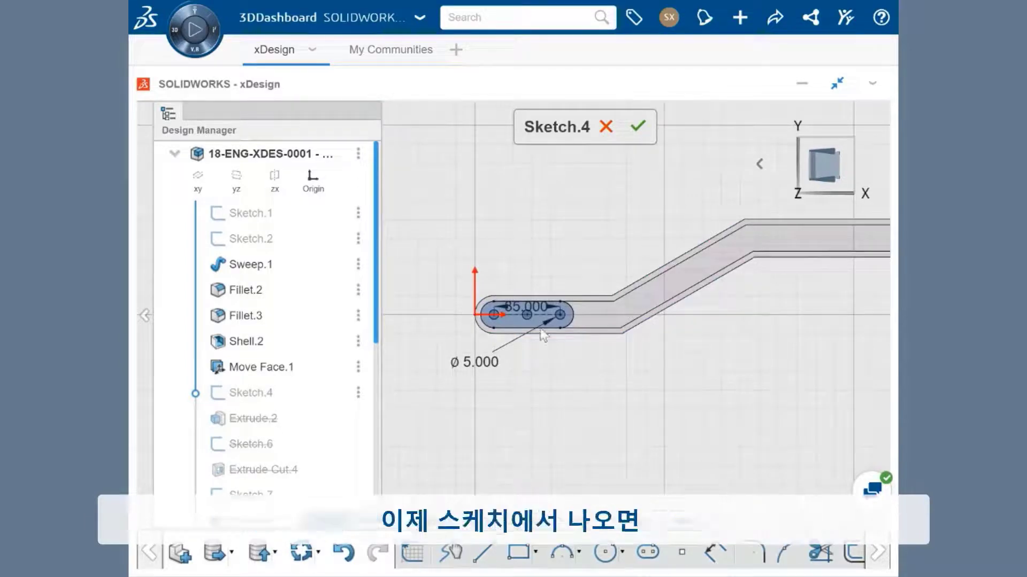
{"action": "left_click", "coordinate": [636, 127]}
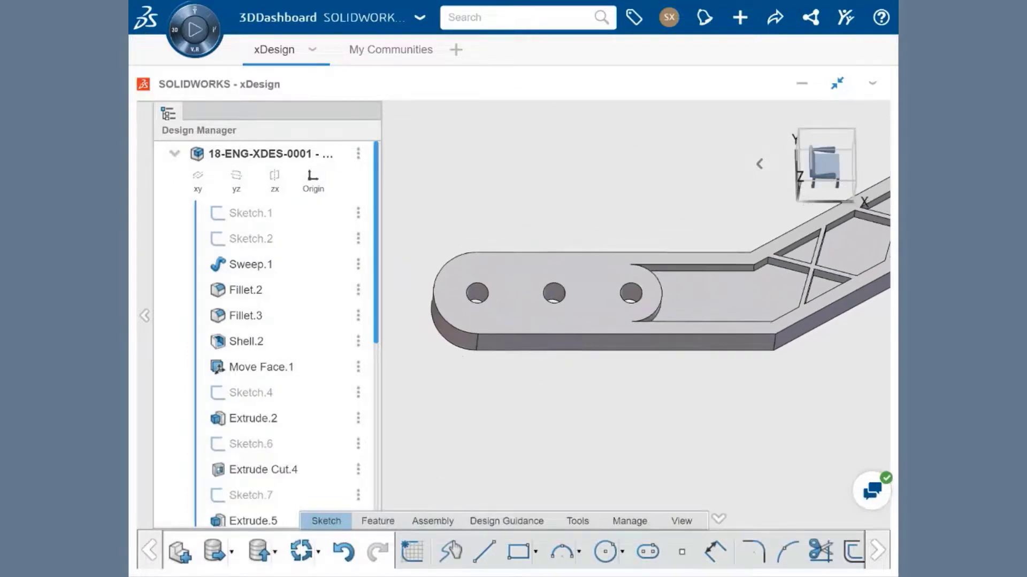
Roll the bracket's history back to Extrude.2, step it forward to Extrude Cut.4, and examine the ends with the mounting holes
{"action": "scroll", "coordinate": [342, 308], "scroll_direction": "down", "scroll_amount": 5}
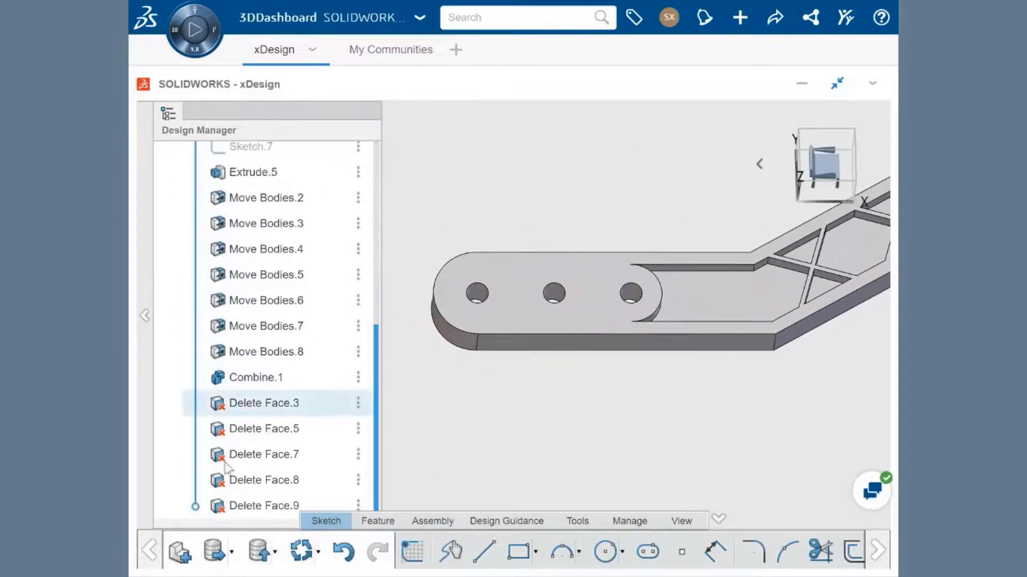
{"action": "scroll", "coordinate": [194, 407], "scroll_direction": "up", "scroll_amount": 5}
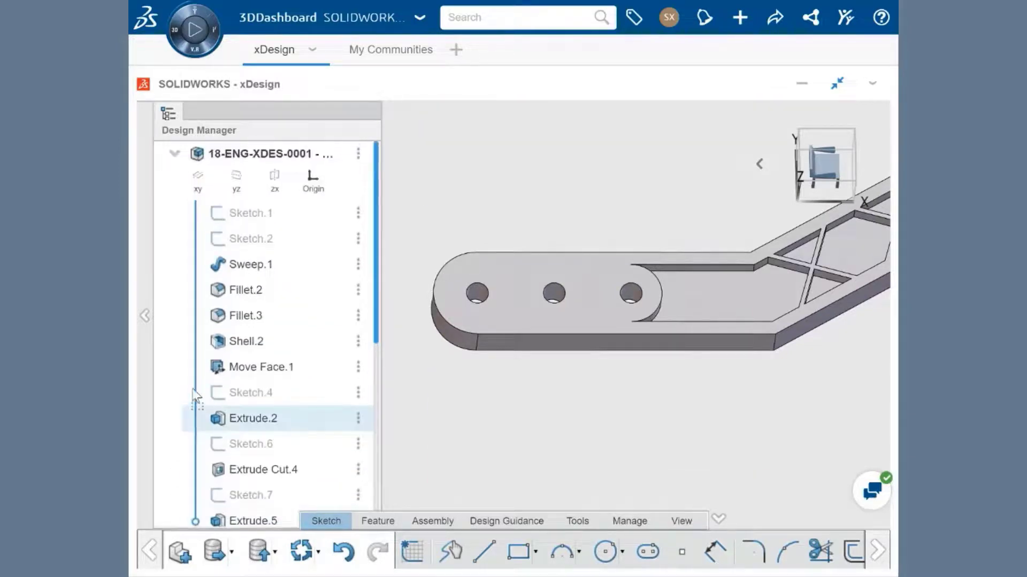
{"action": "left_click", "coordinate": [195, 420]}
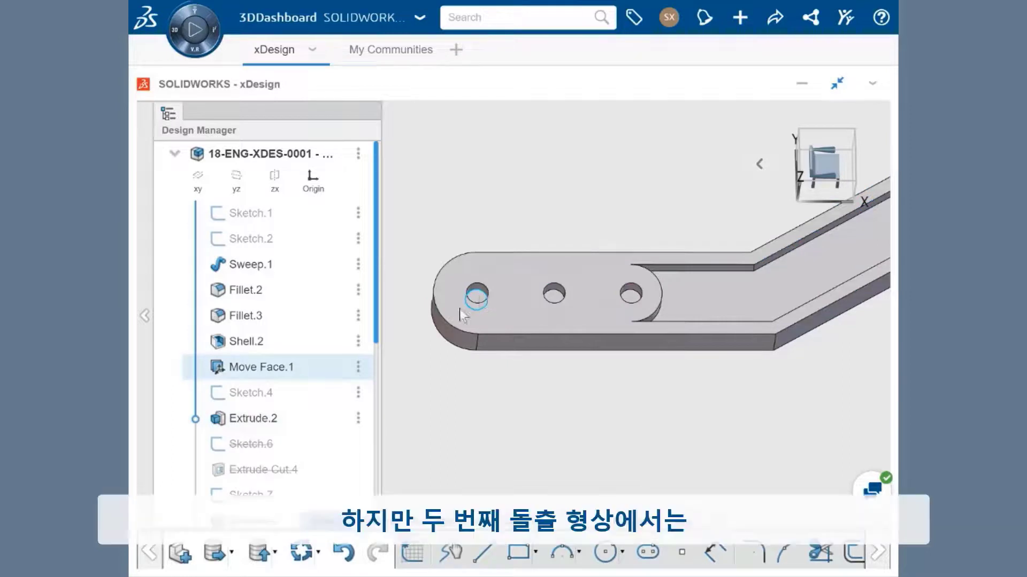
{"action": "left_click_drag", "start_coordinate": [196, 419], "coordinate": [197, 476]}
{"action": "mouse_move", "coordinate": [530, 367]}
{"action": "middle_mouse_down"}
{"action": "mouse_move", "coordinate": [537, 434]}
{"action": "mouse_move", "coordinate": [554, 415]}
{"action": "mouse_move", "coordinate": [522, 411]}
{"action": "mouse_move", "coordinate": [513, 394]}
{"action": "mouse_move", "coordinate": [534, 395]}
{"action": "middle_mouse_up"}
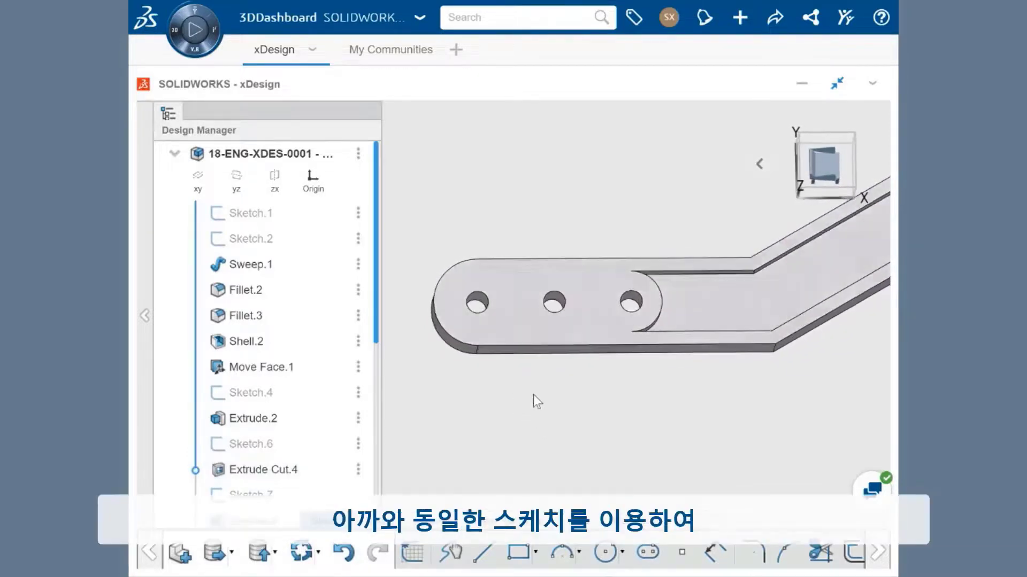
{"action": "mouse_move", "coordinate": [262, 398]}
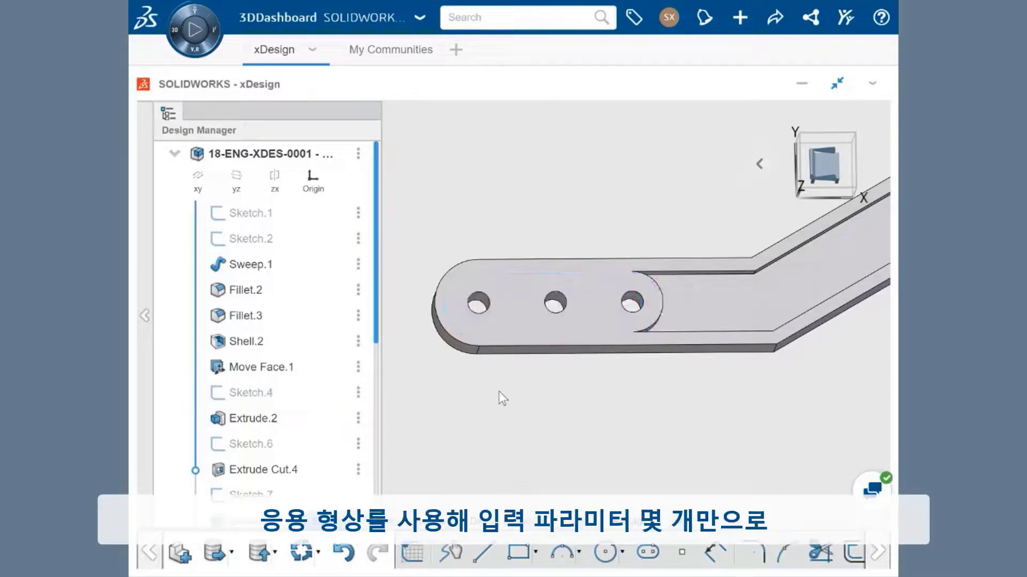
{"action": "scroll", "coordinate": [499, 392], "scroll_direction": "down", "scroll_amount": 6}
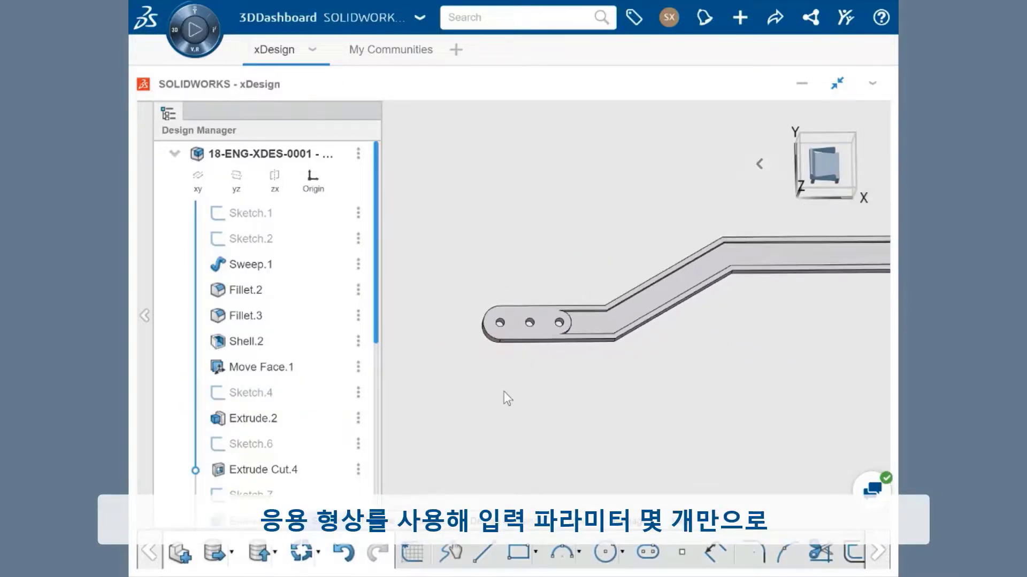
{"action": "middle_click_drag", "start_coordinate": [663, 381], "coordinate": [615, 394]}
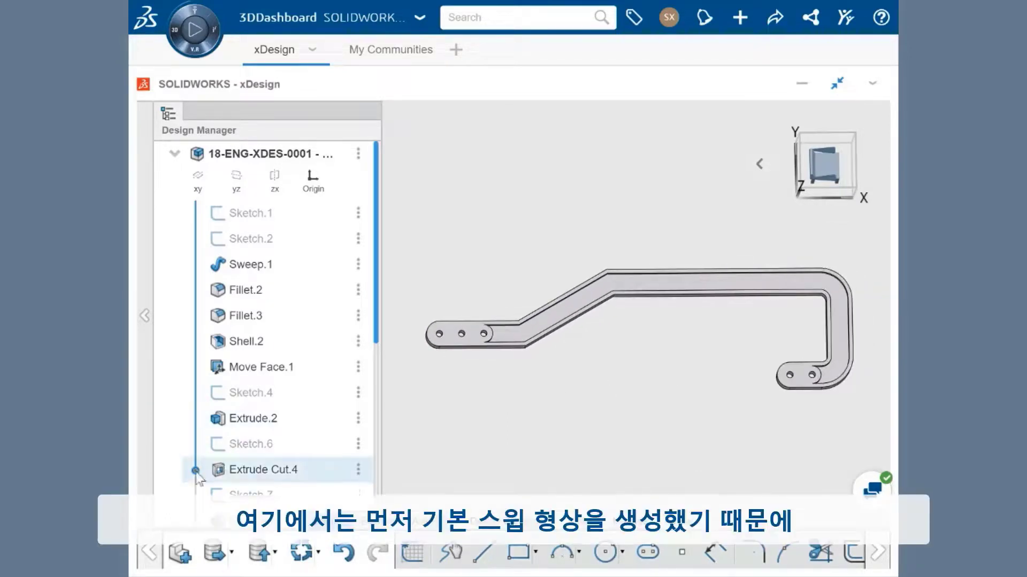
Roll the bracket's history back to Sweep.1, step it forward through Fillet.3 and Shell.2, and return it to the last feature
{"action": "left_click_drag", "start_coordinate": [196, 470], "coordinate": [196, 316]}
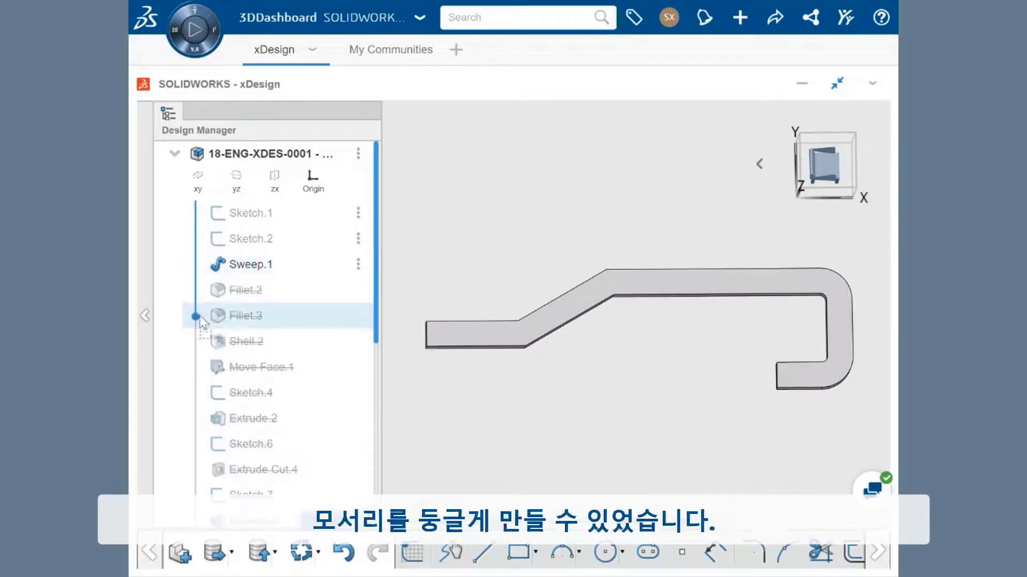
{"action": "left_click", "coordinate": [436, 341]}
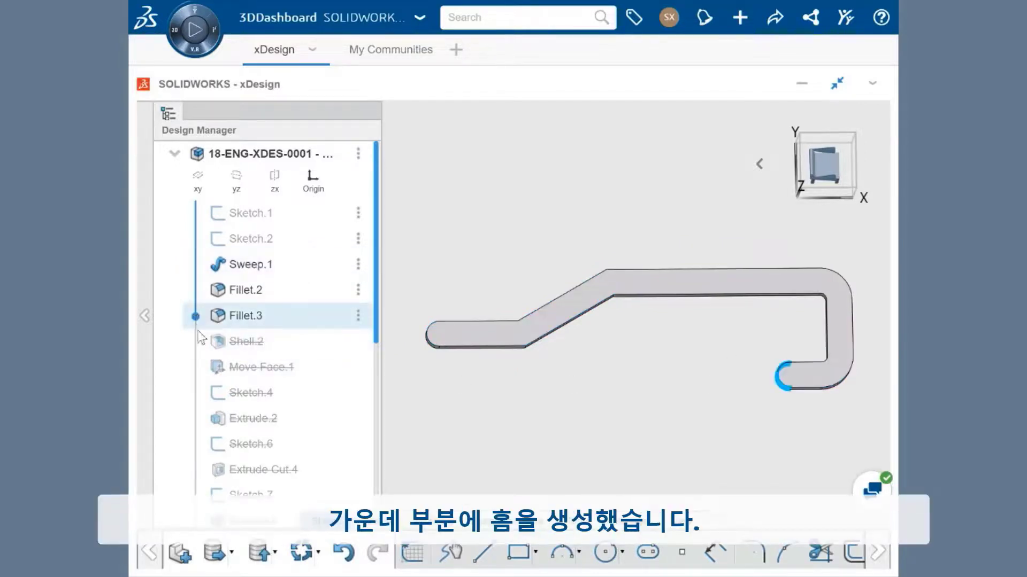
{"action": "left_click_drag", "start_coordinate": [195, 315], "coordinate": [199, 347]}
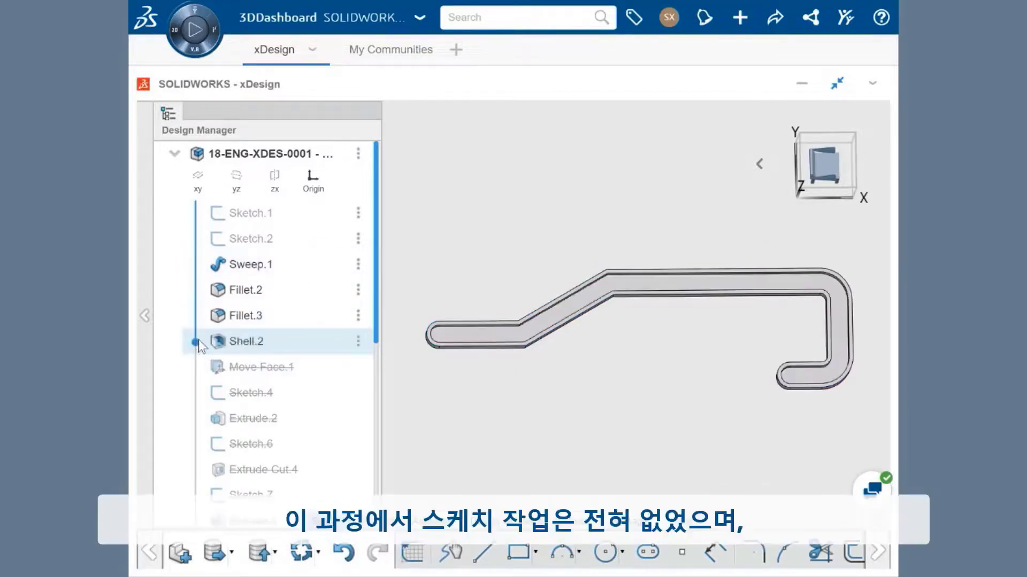
{"action": "middle_click_drag", "start_coordinate": [596, 381], "coordinate": [612, 359]}
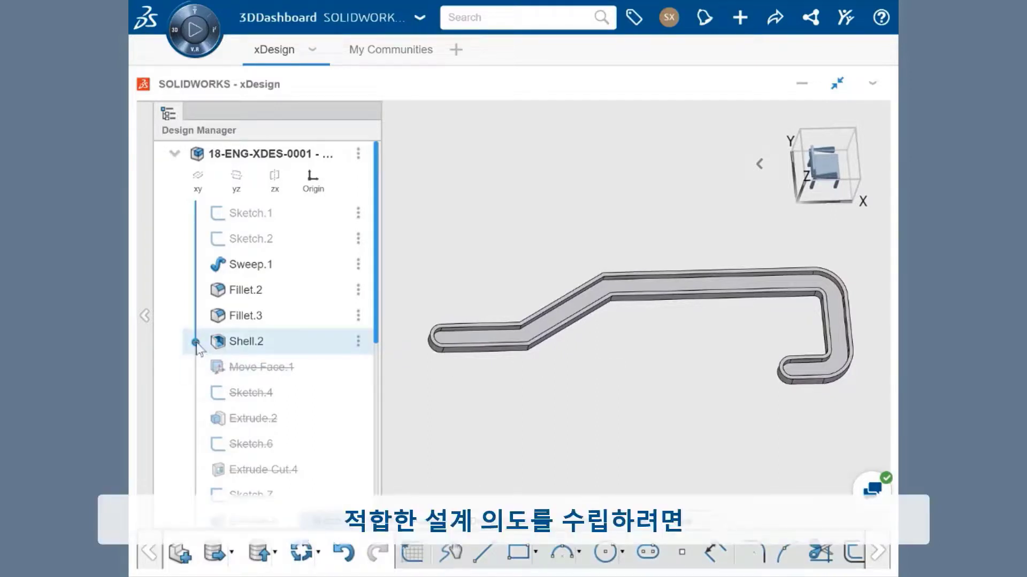
{"action": "mouse_move", "coordinate": [196, 343]}
{"action": "left_mouse_down"}
{"action": "mouse_move", "coordinate": [219, 396]}
{"action": "mouse_move", "coordinate": [197, 401]}
{"action": "mouse_move", "coordinate": [203, 505]}
{"action": "left_mouse_up"}
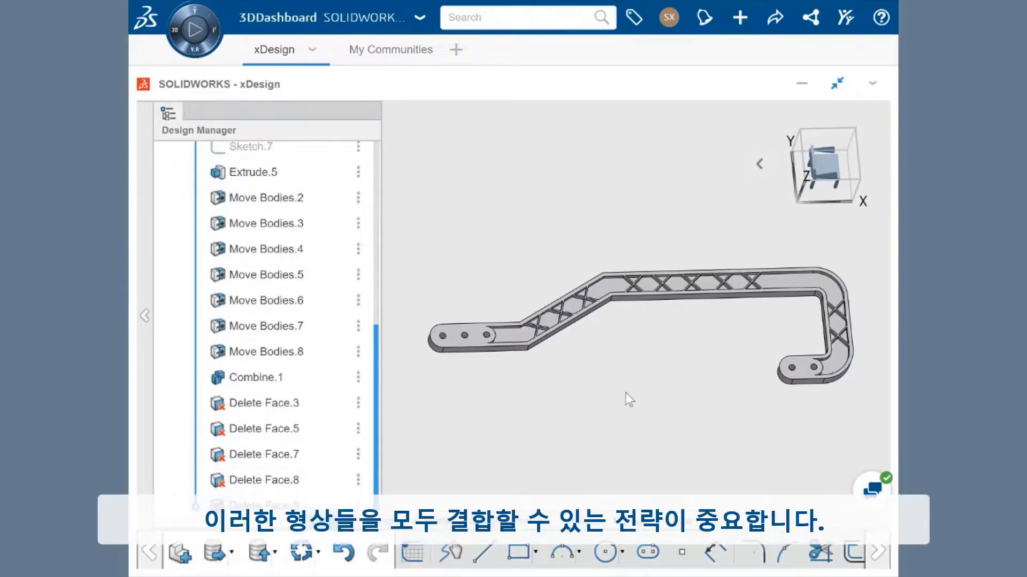
{"action": "middle_click_drag", "start_coordinate": [640, 392], "coordinate": [638, 321]}
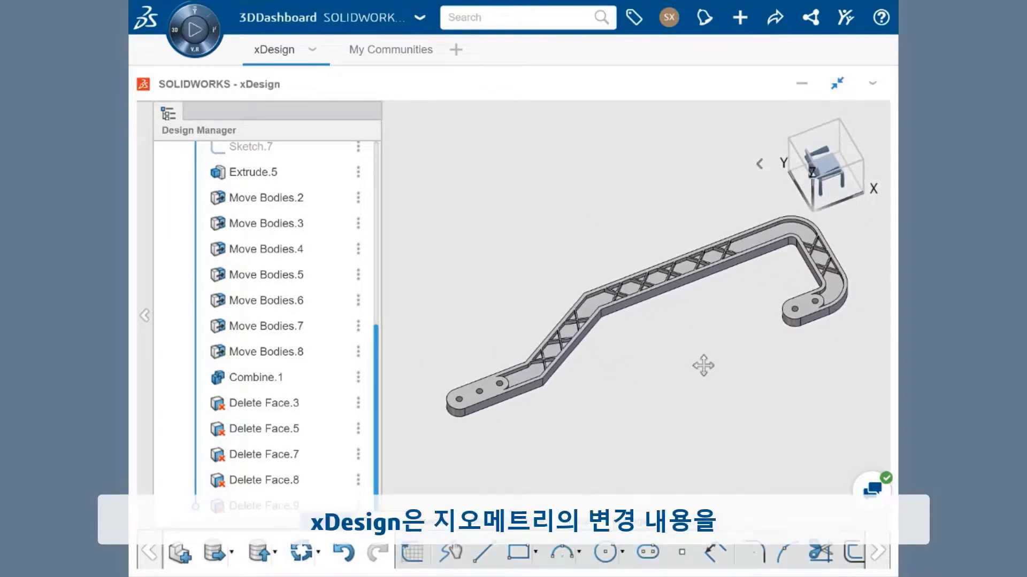
{"action": "middle_click_drag", "start_coordinate": [703, 362], "coordinate": [663, 377], "text": "ctrl"}
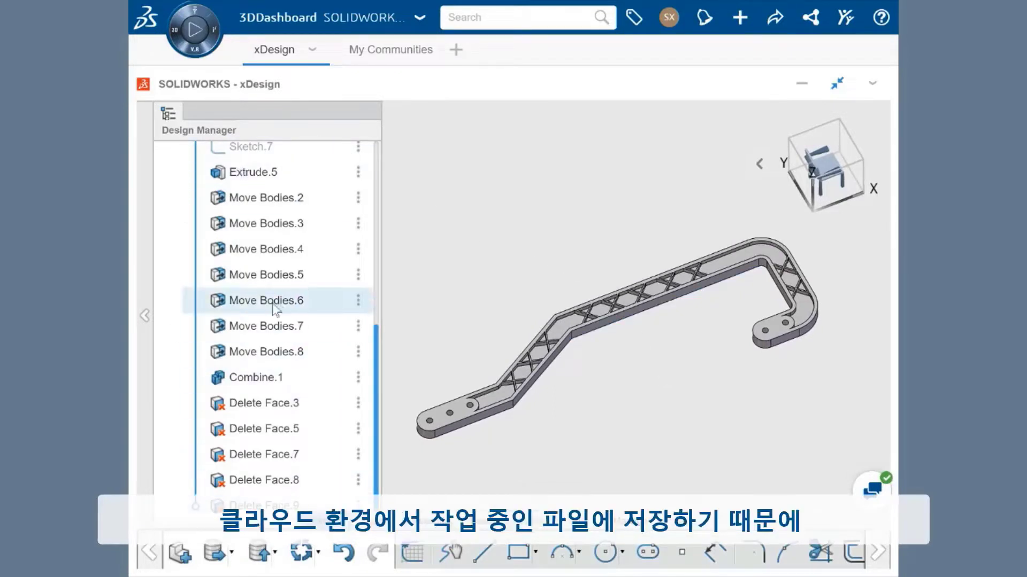
{"action": "scroll", "coordinate": [272, 303], "scroll_direction": "up", "scroll_amount": 10}
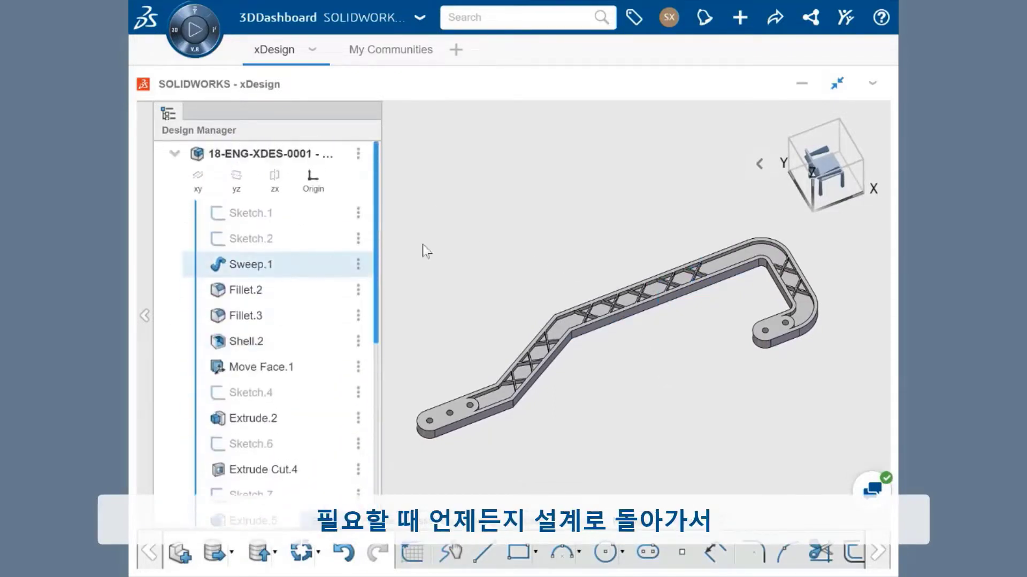